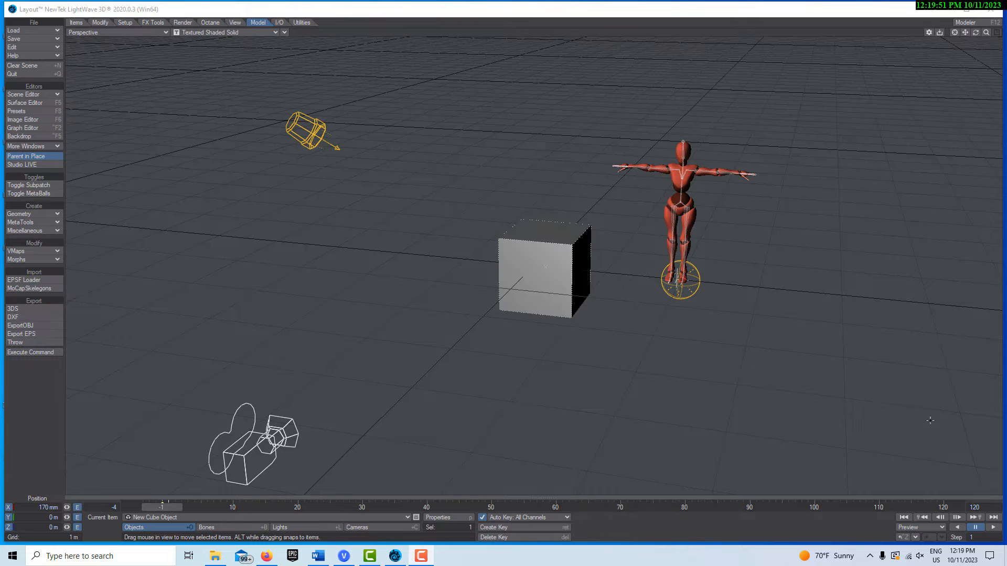
Enable the Octane render plugin for the scene
click(213, 23)
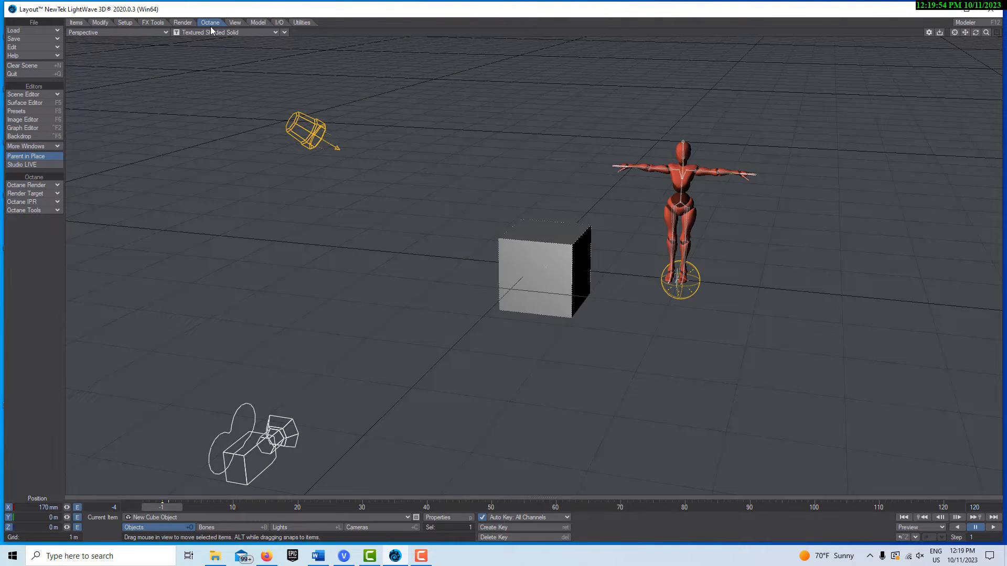
click(37, 186)
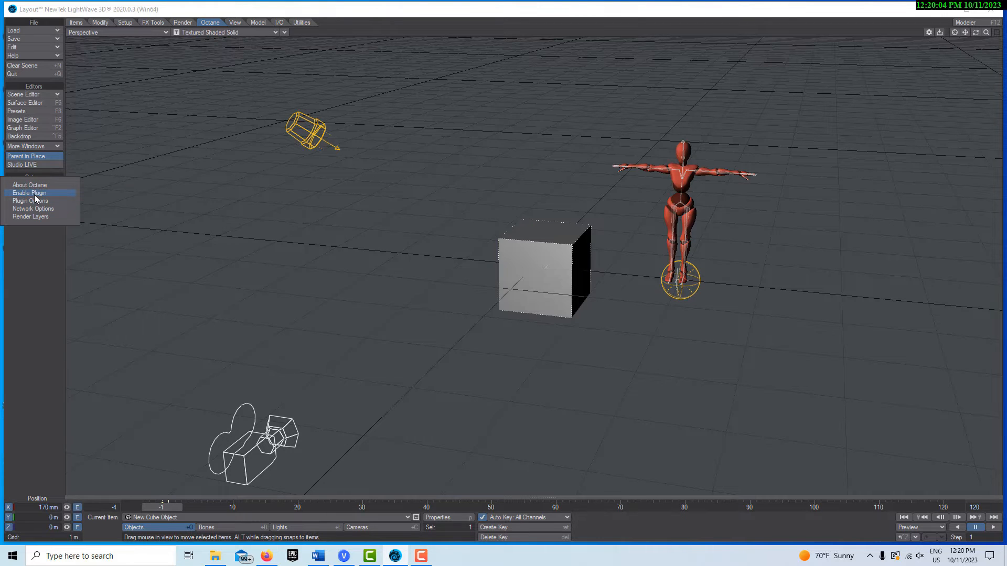
click(33, 193)
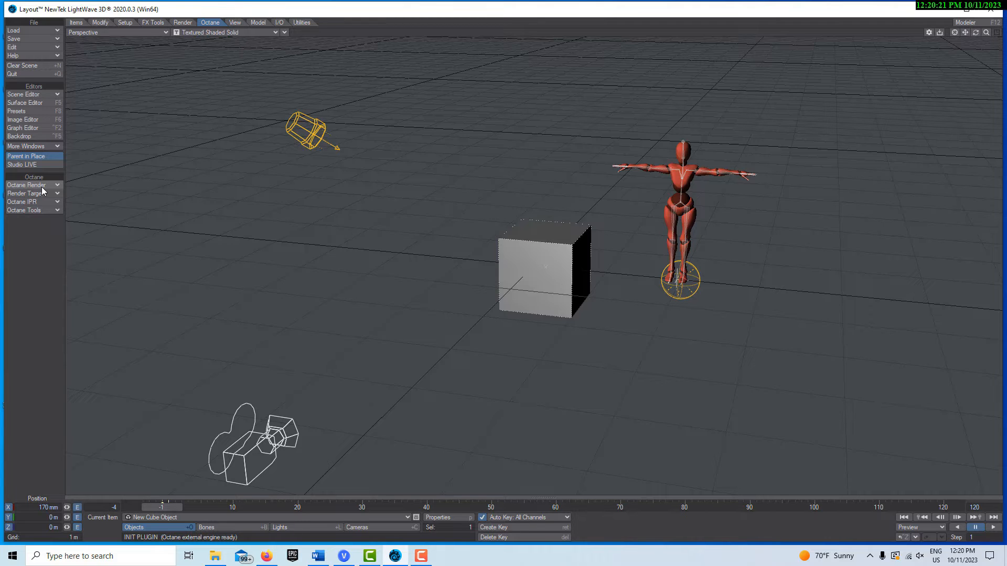
Review the GPU and general option settings in the Octane plugin options and accept them
click(42, 186)
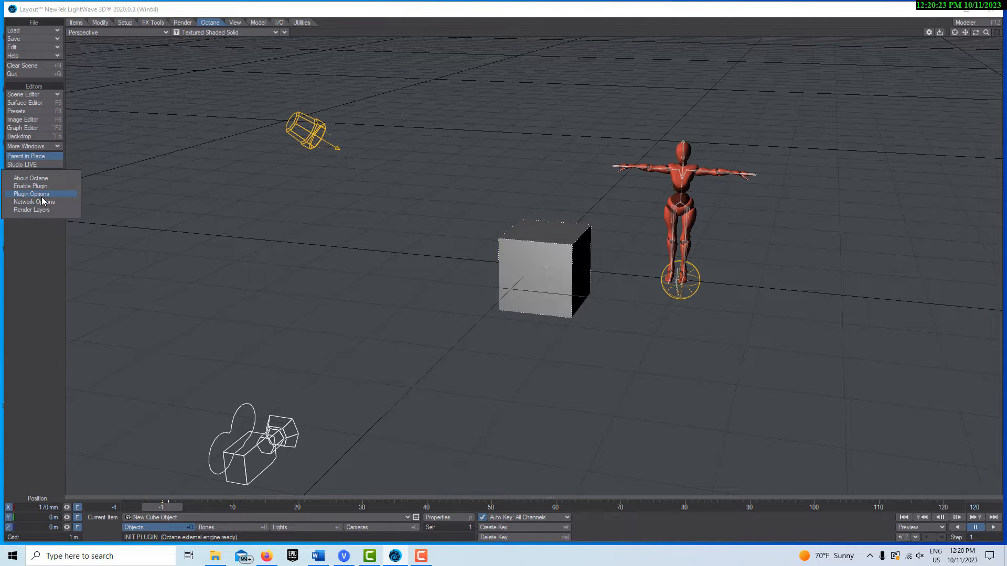
click(42, 196)
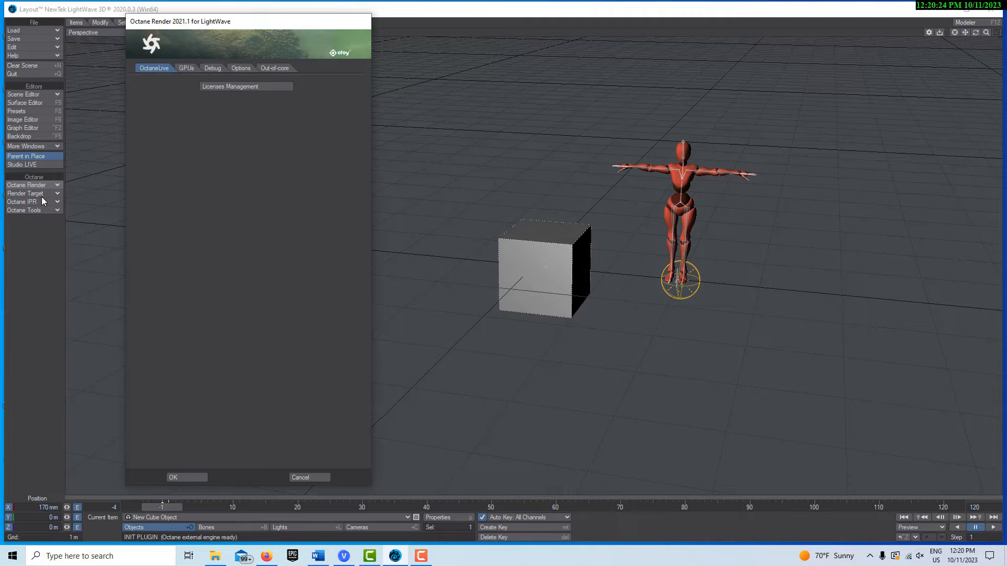
click(190, 68)
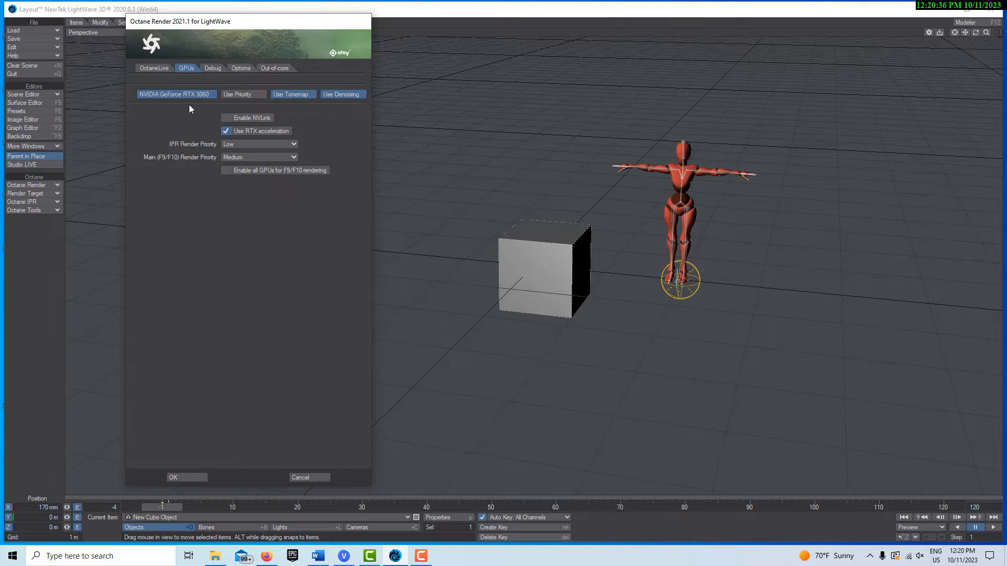
click(241, 69)
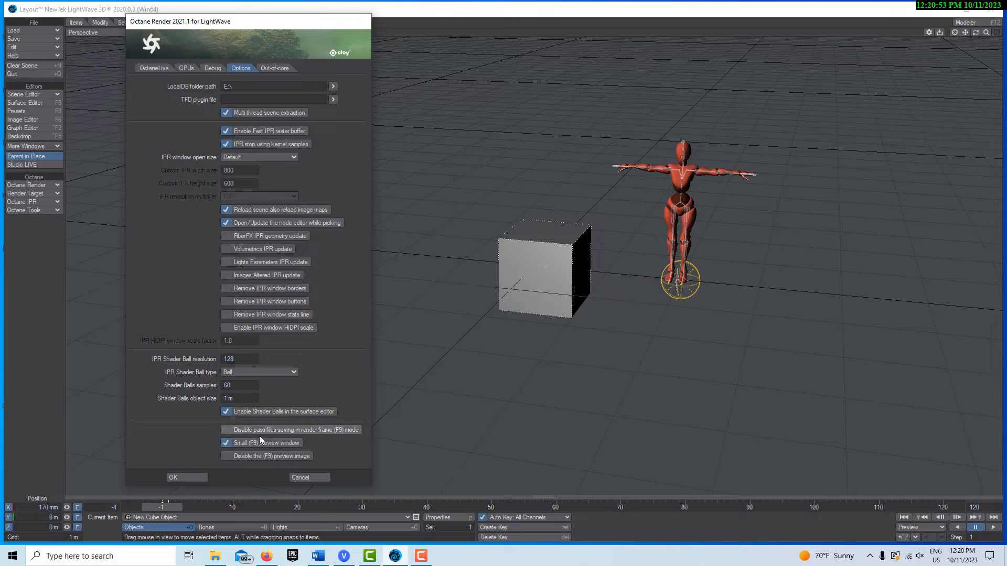
click(199, 477)
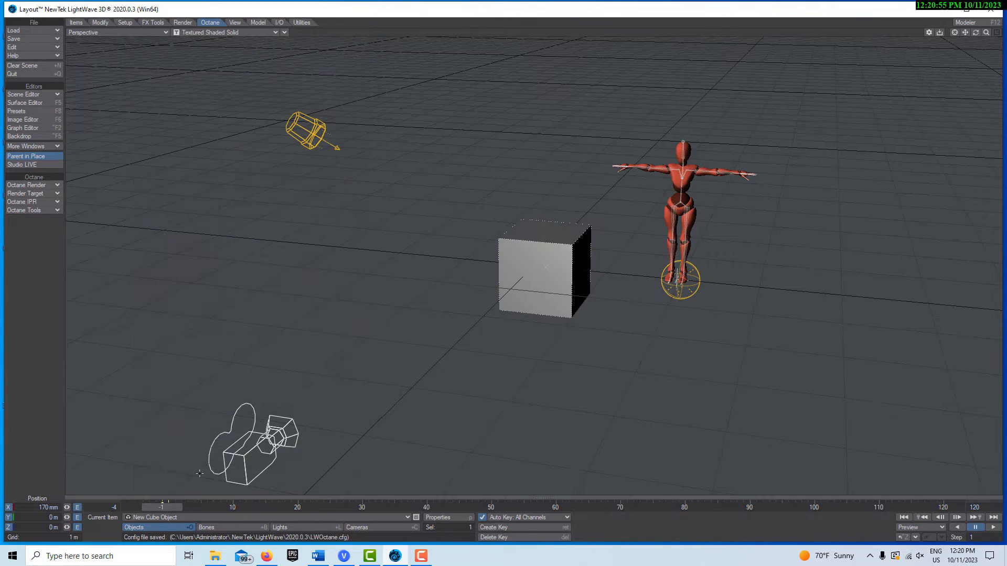
Open the Octane render target in the node editor and add the Default Setup nodes to it
click(39, 192)
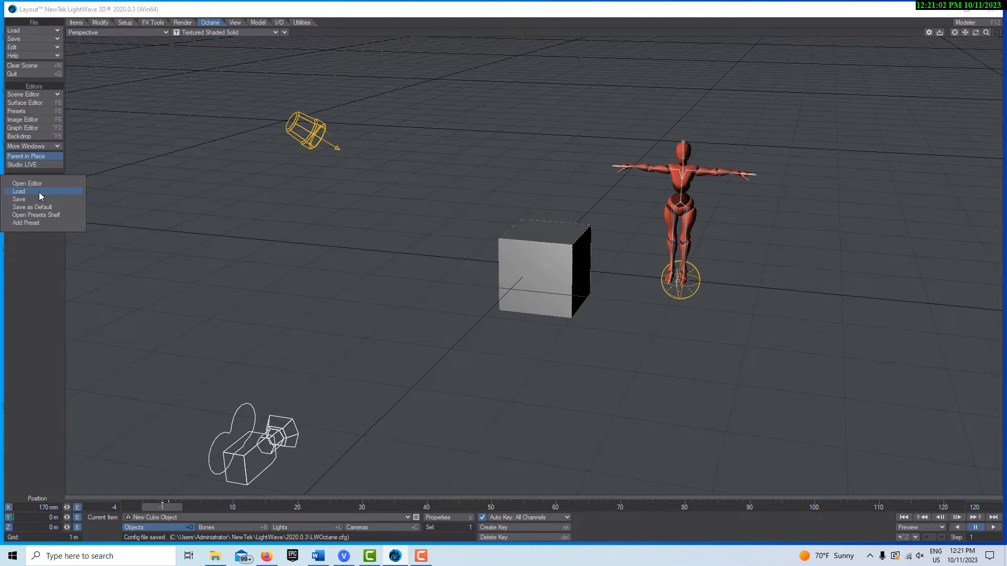
click(39, 185)
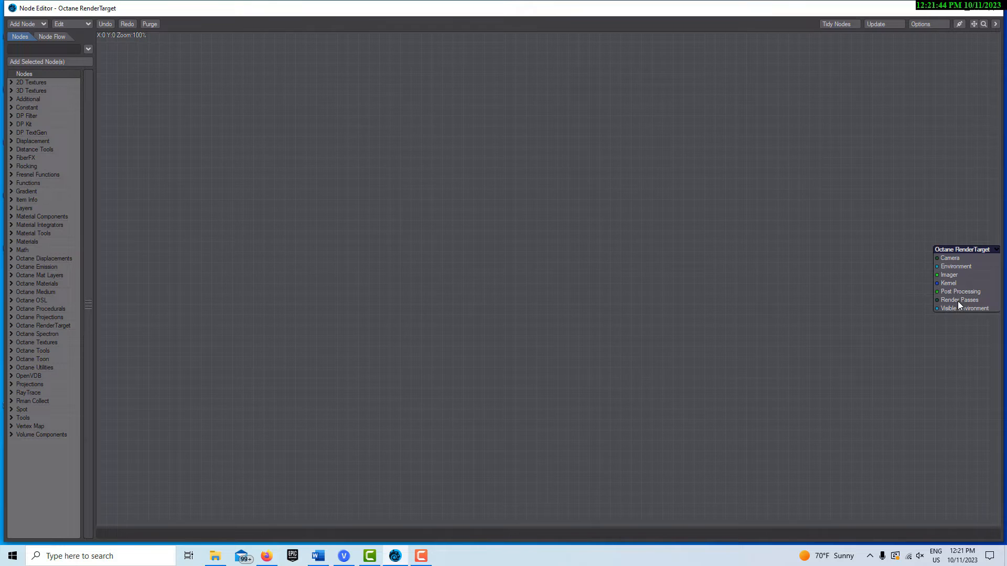
right_click(941, 260)
mouse_move(943, 274)
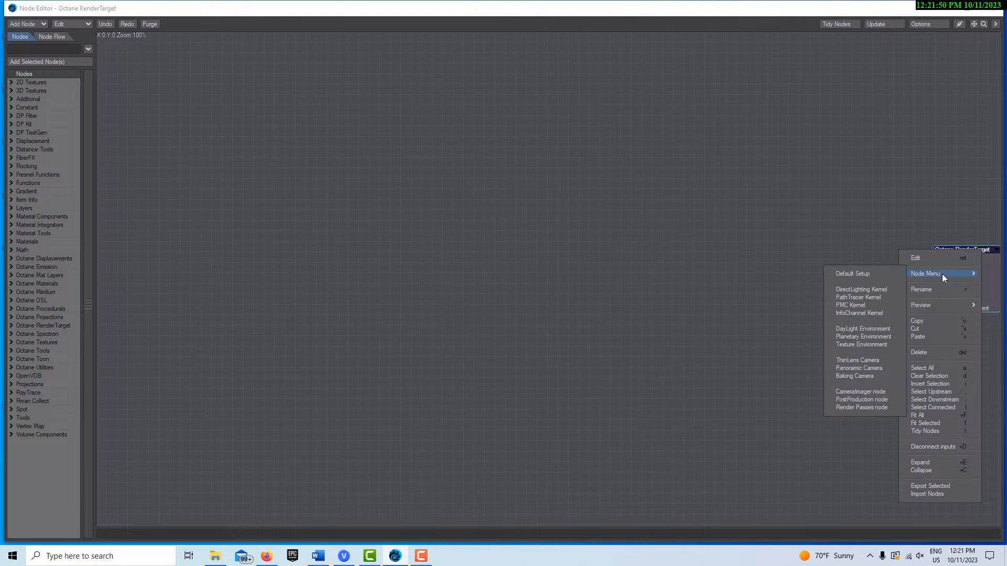
click(870, 273)
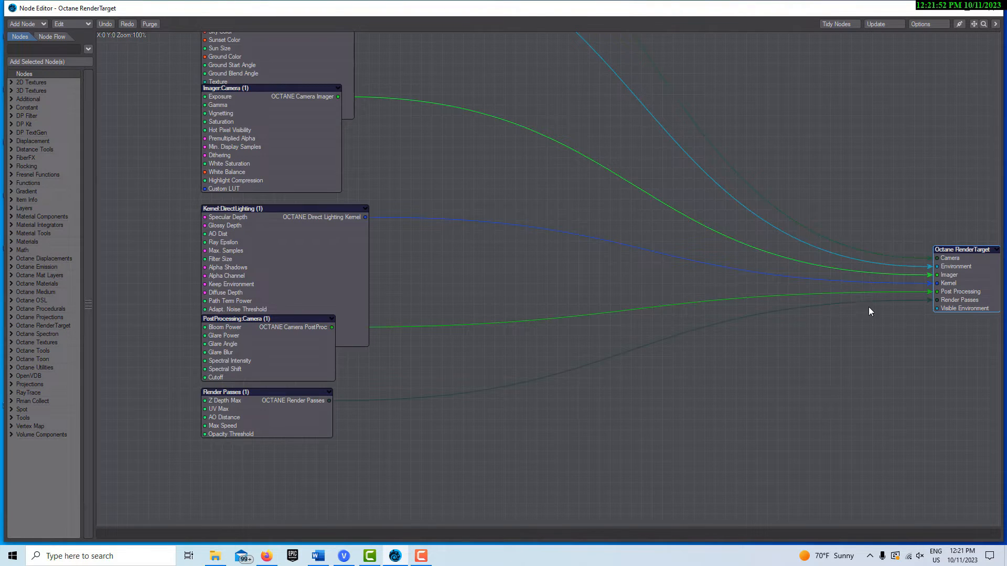
Examine the default render target node network and the settings of its thin lens camera node
scroll(865, 343, up, 3)
scroll(865, 342, up, 5)
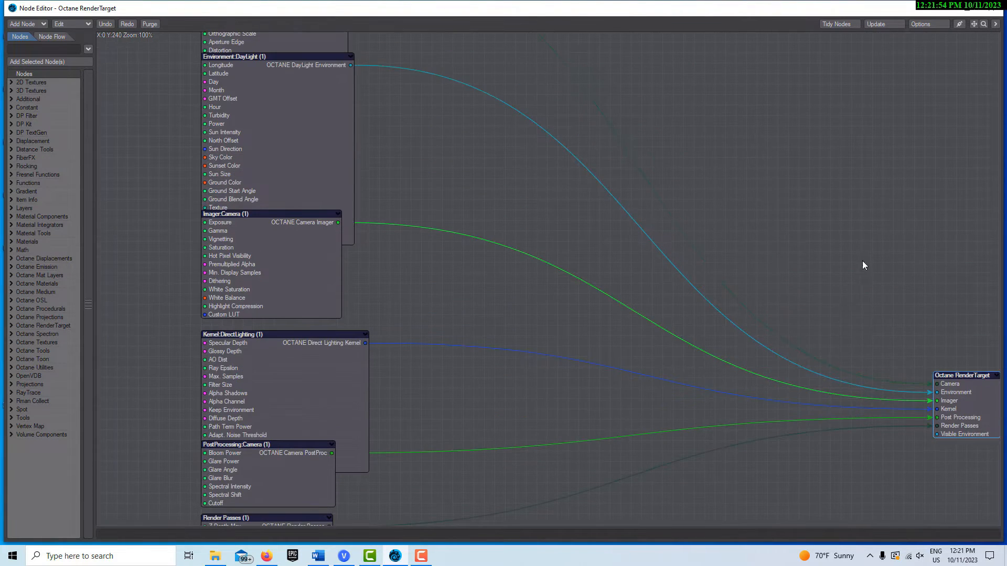
click(984, 24)
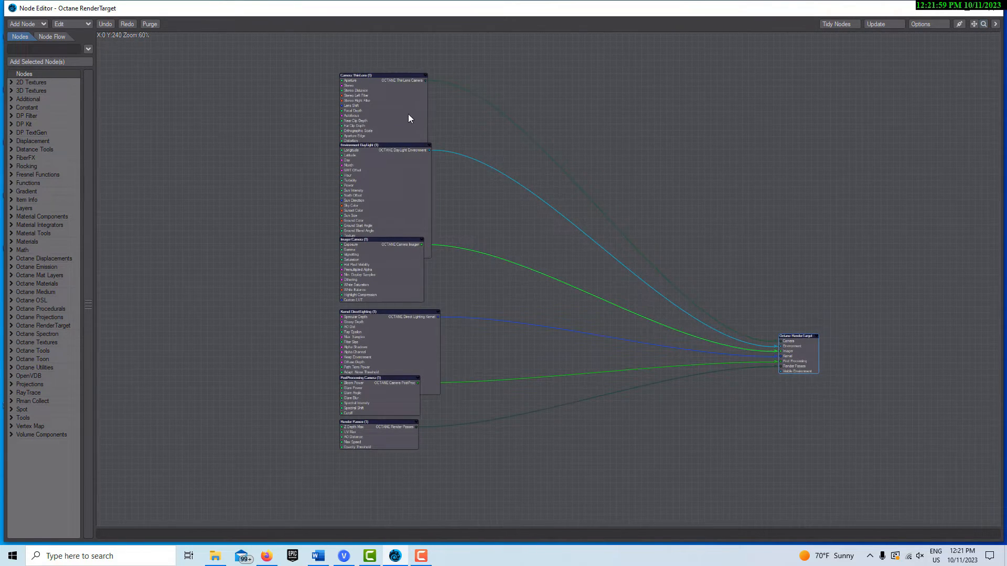
right_click(673, 150)
click(722, 248)
scroll(736, 214, down, 3)
scroll(724, 177, up, 5)
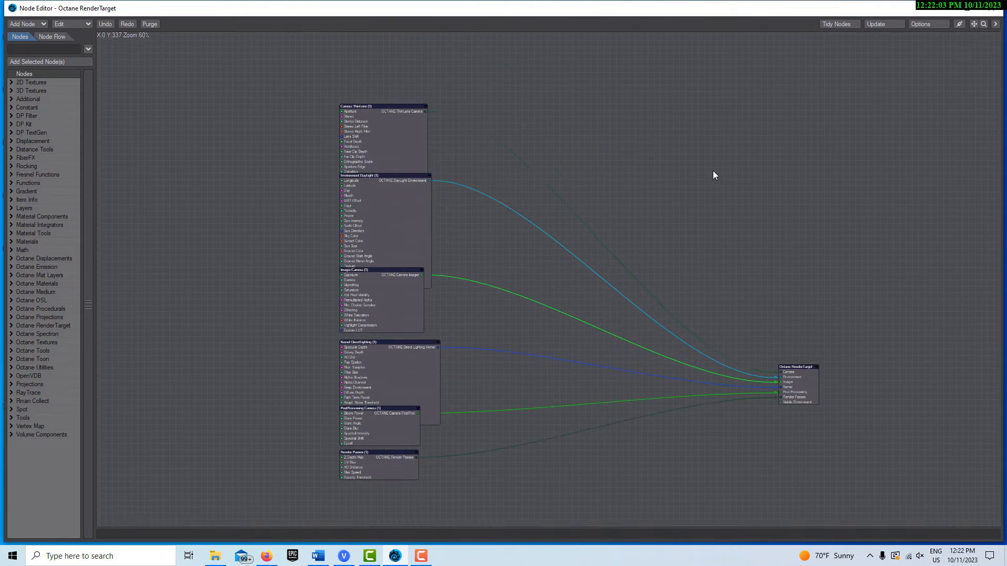
scroll(471, 80, down, 2)
scroll(472, 82, up, 2)
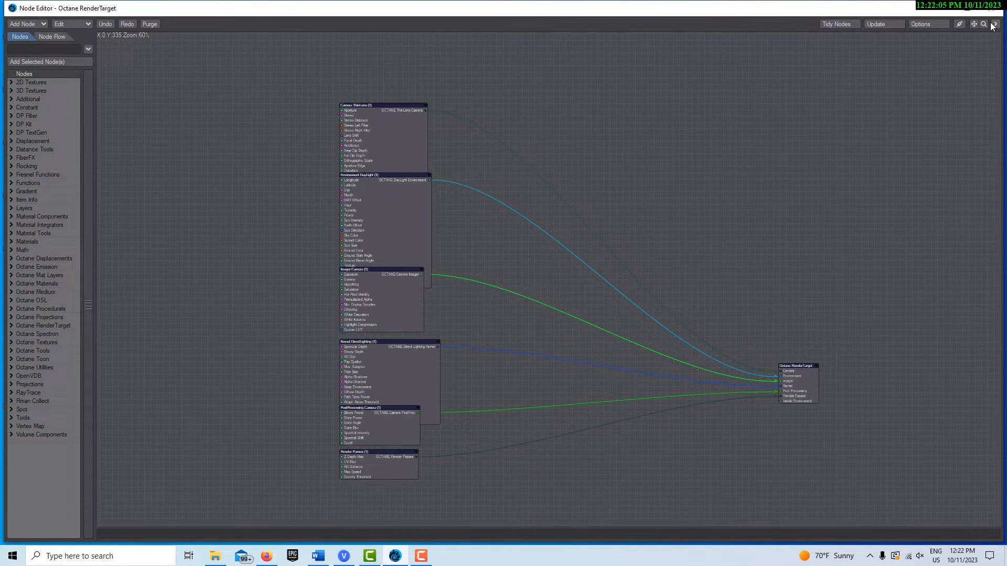
mouse_move(985, 23)
mouse_down()
mouse_move(1004, 23)
mouse_move(988, 23)
mouse_up()
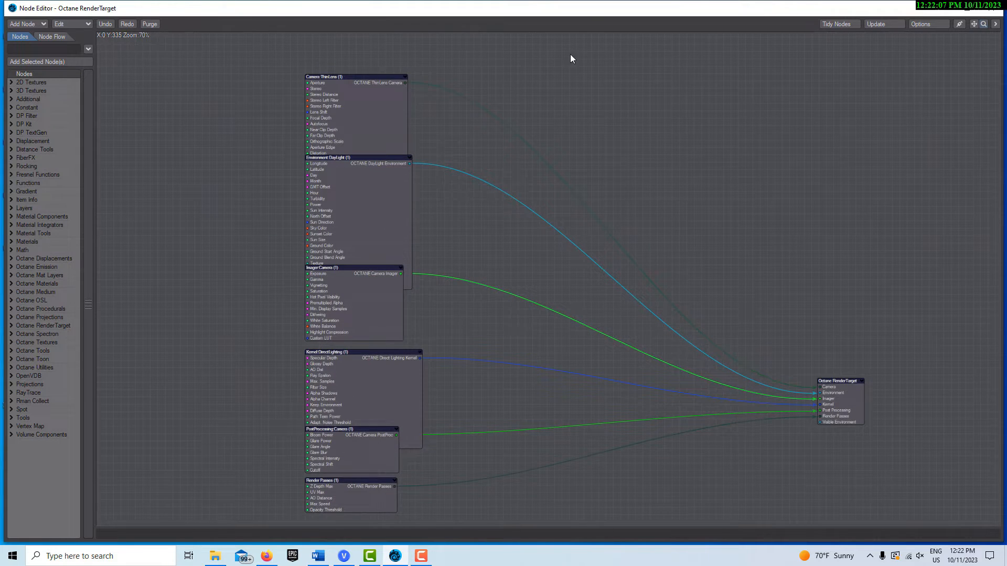
double_click(361, 90)
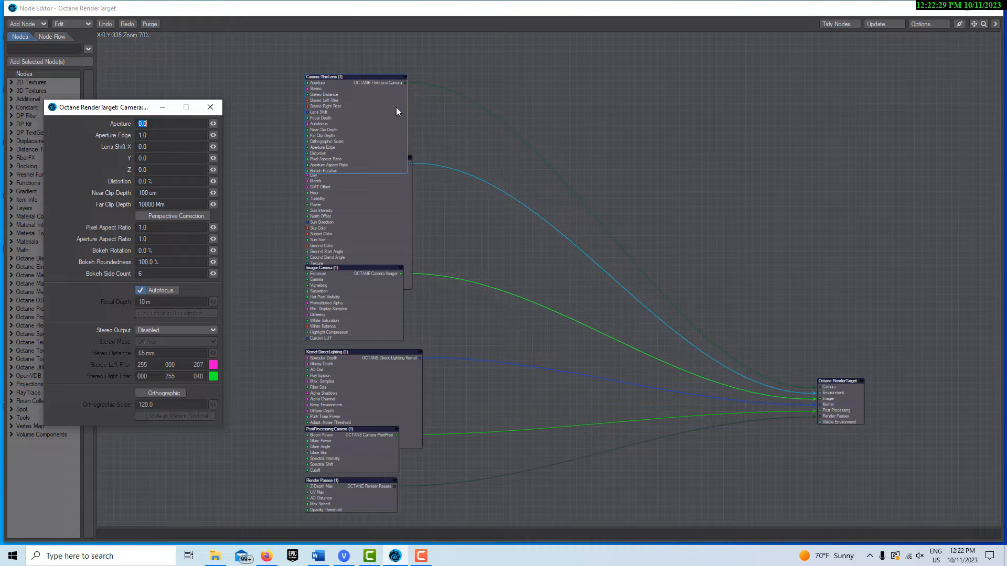
click(211, 108)
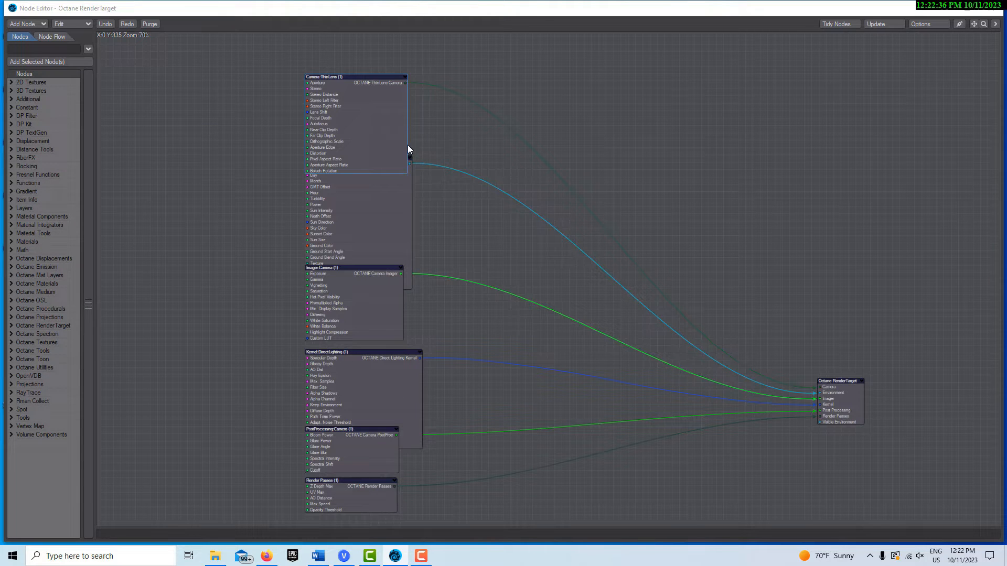
Minimize the node editor and open the Octane IPR preview of the scene
click(944, 7)
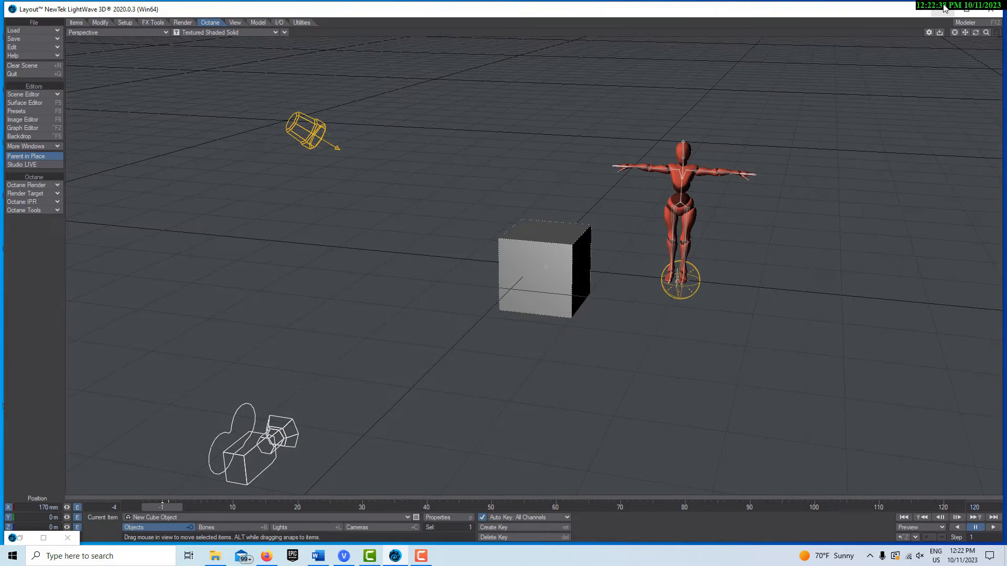
click(42, 202)
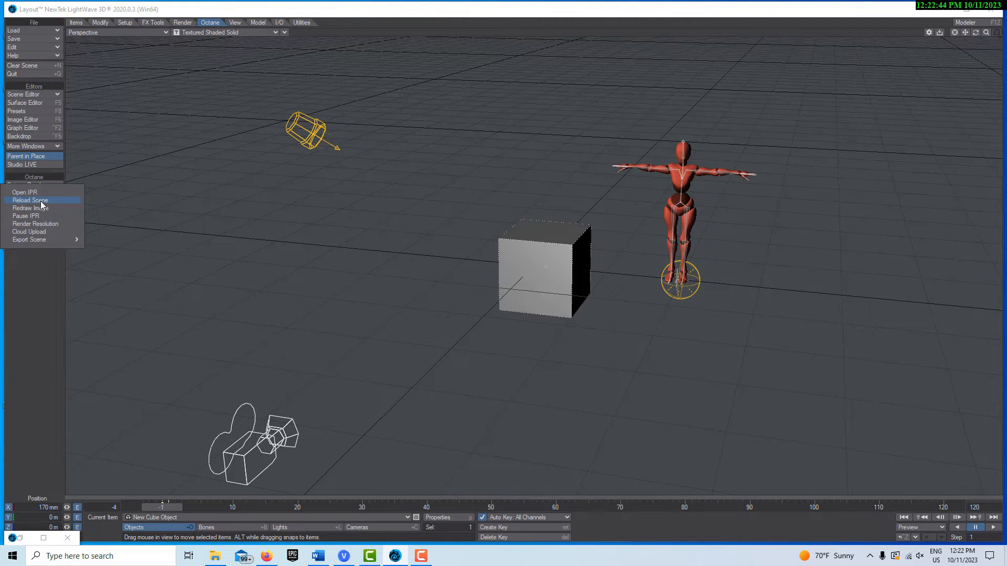
click(41, 192)
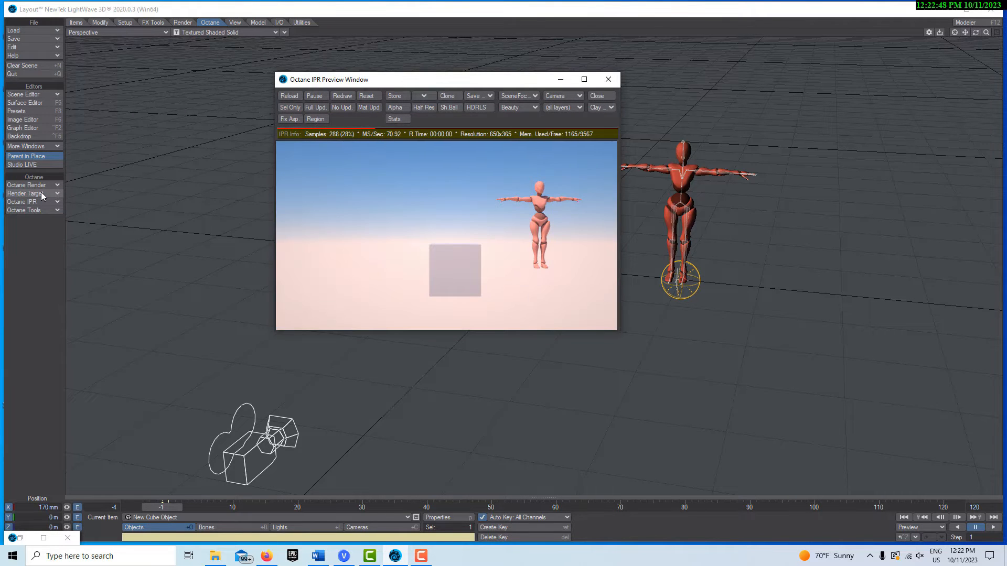
Reframe the mannequin and cube in the IPR preview and maximize the preview window
scroll(571, 244, up, 5)
scroll(571, 244, down, 2)
scroll(584, 236, up, 3)
scroll(584, 236, down, 1)
scroll(577, 174, down, 3)
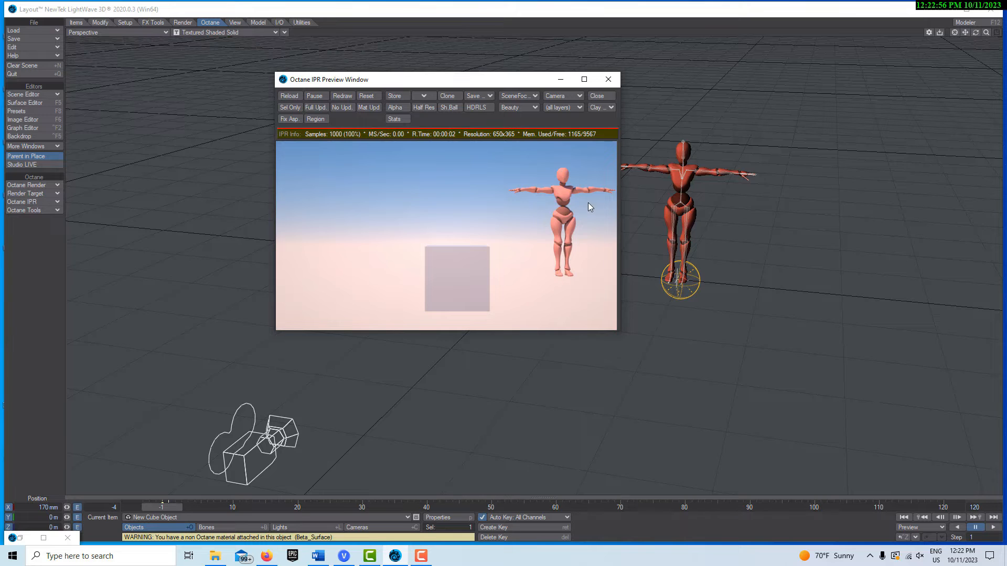
middle_drag(534, 226, 487, 228)
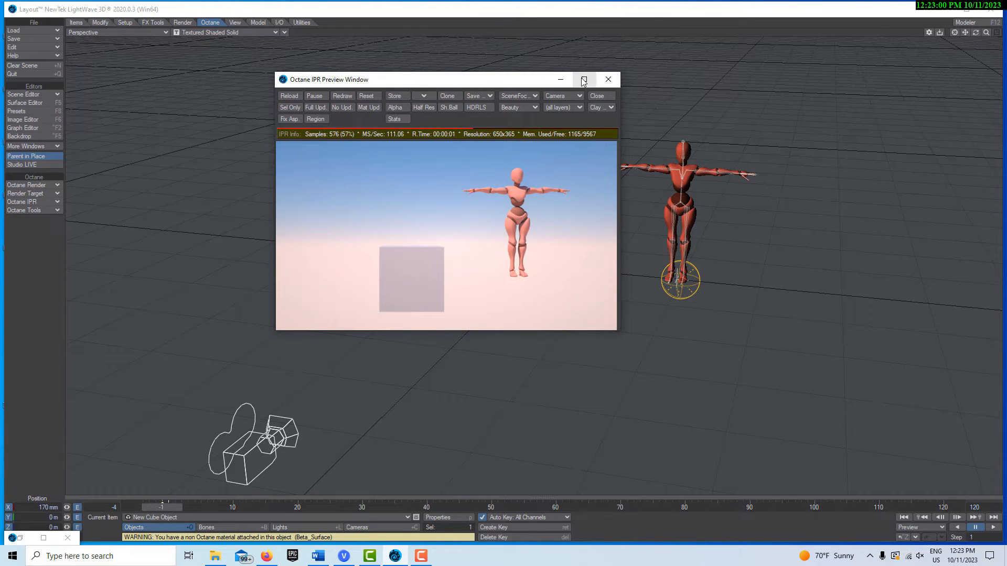
click(583, 80)
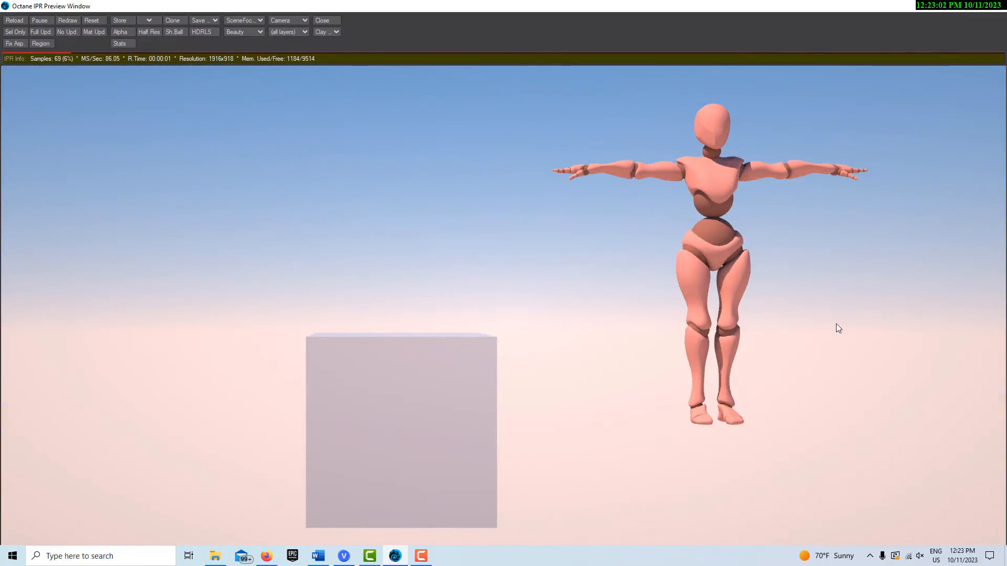
mouse_move(682, 313)
middle_down()
mouse_move(785, 360)
mouse_move(748, 321)
mouse_move(683, 285)
mouse_move(770, 328)
mouse_move(601, 330)
mouse_move(652, 202)
mouse_move(701, 353)
mouse_move(689, 386)
mouse_move(663, 209)
mouse_move(699, 360)
mouse_move(691, 307)
middle_up()
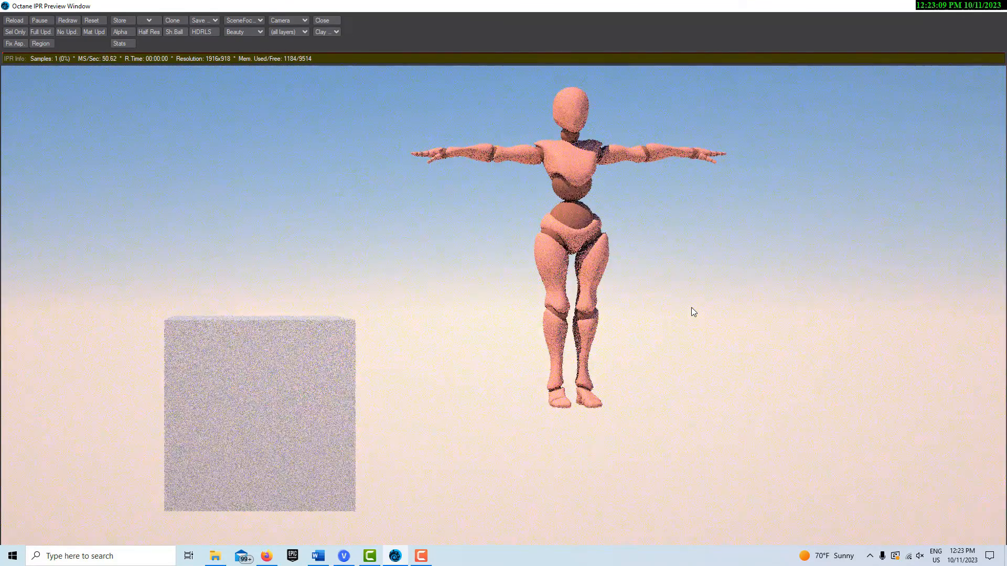
Compare the IPR preview from the Perspective view, orbiting around the cube, with the Camera view, and end on the Camera view
click(307, 20)
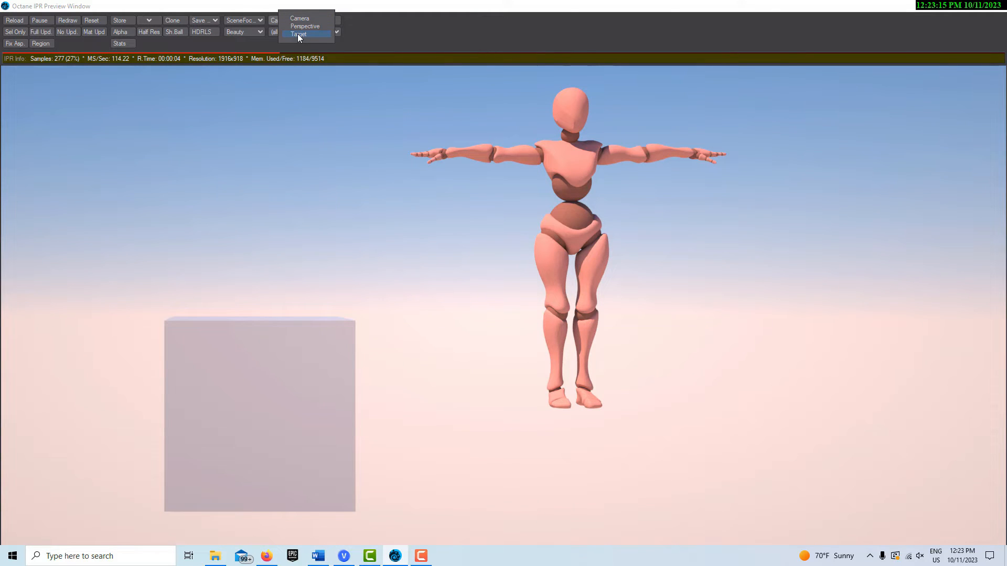
click(305, 27)
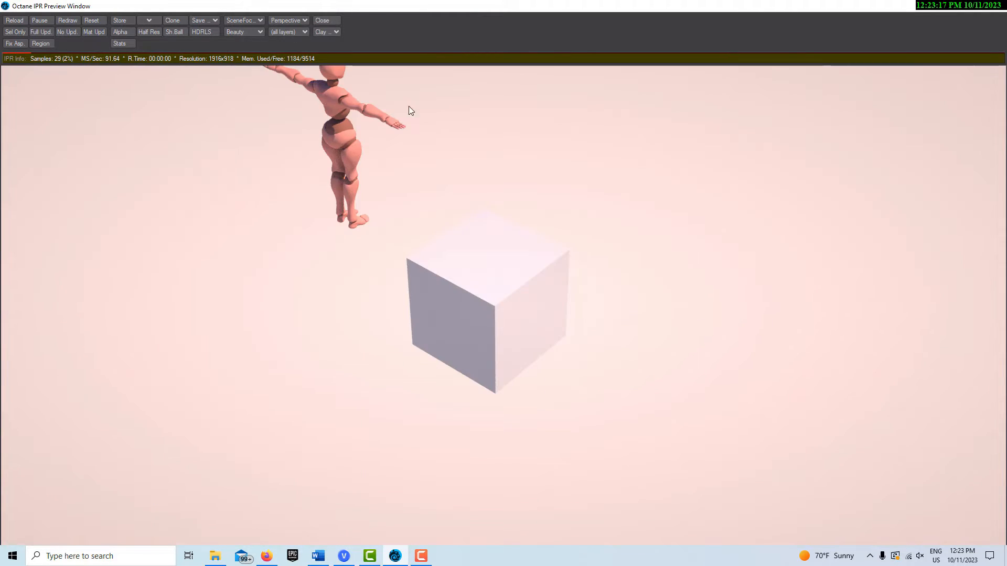
drag(496, 253, 1, 299)
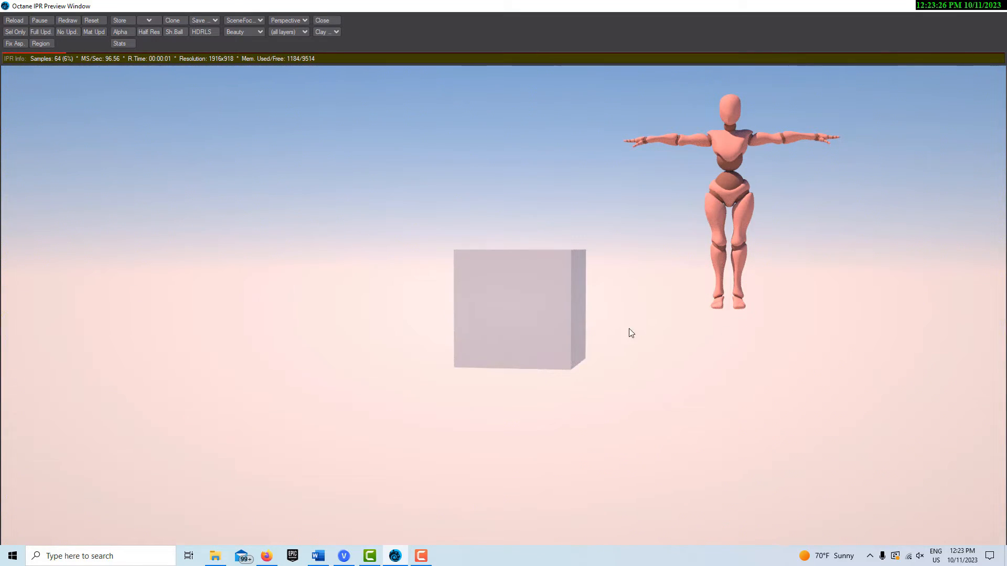
click(302, 20)
click(303, 10)
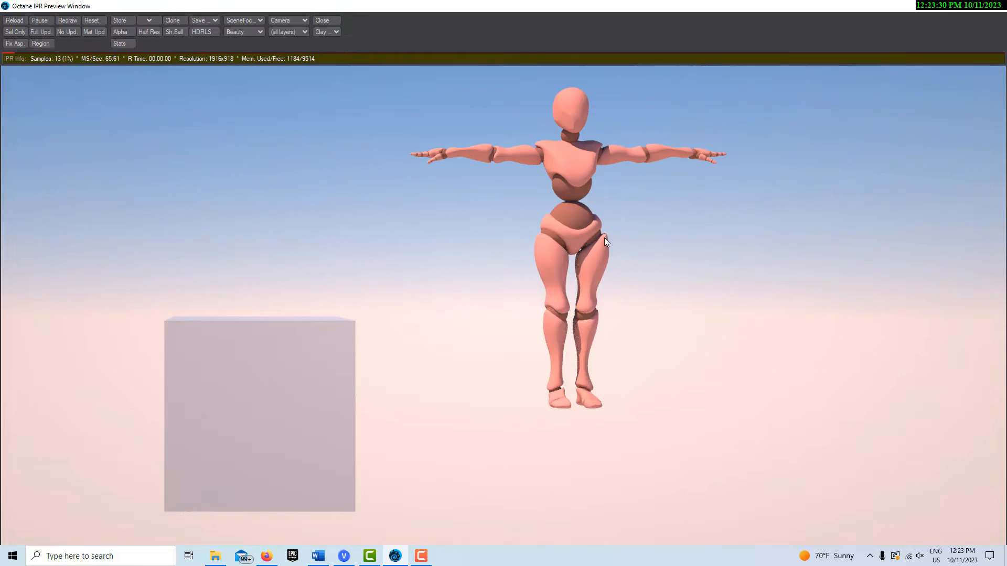
mouse_move(644, 281)
mouse_down()
mouse_move(704, 271)
mouse_move(630, 264)
mouse_move(662, 282)
mouse_up()
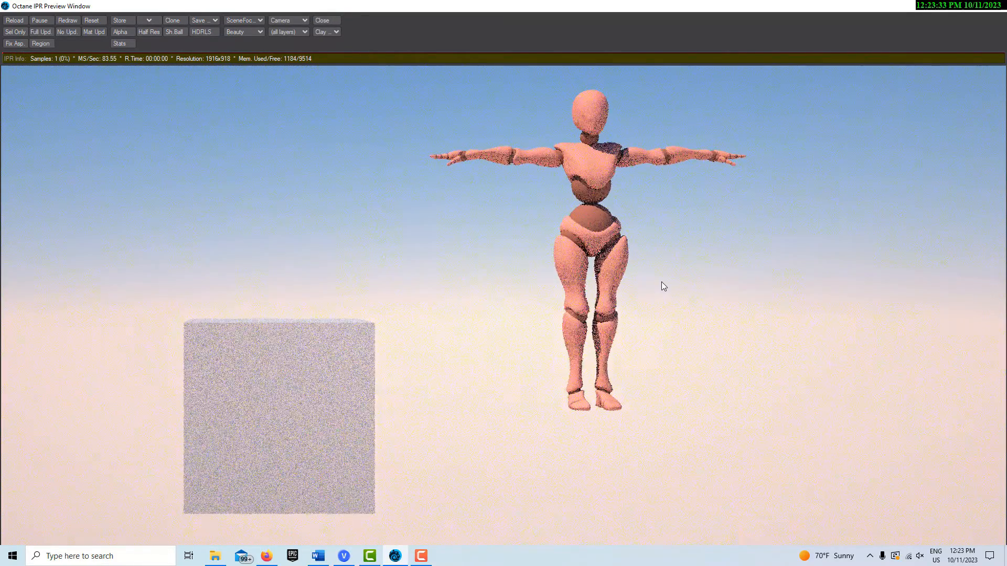
Reopen the Octane render target's node network, review the Autofocus setting of its thin lens camera node, and minimize the node editor
click(947, 6)
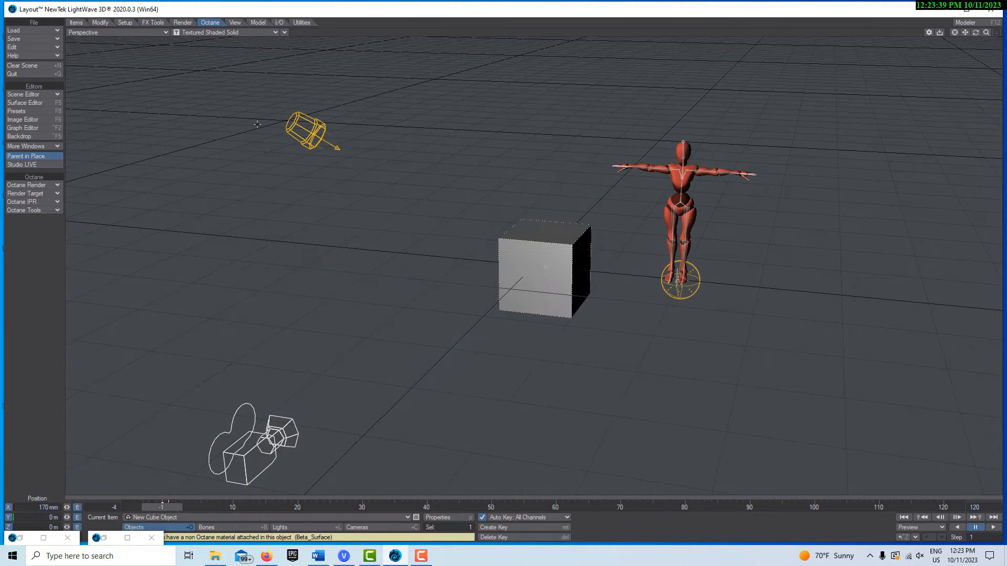
click(41, 194)
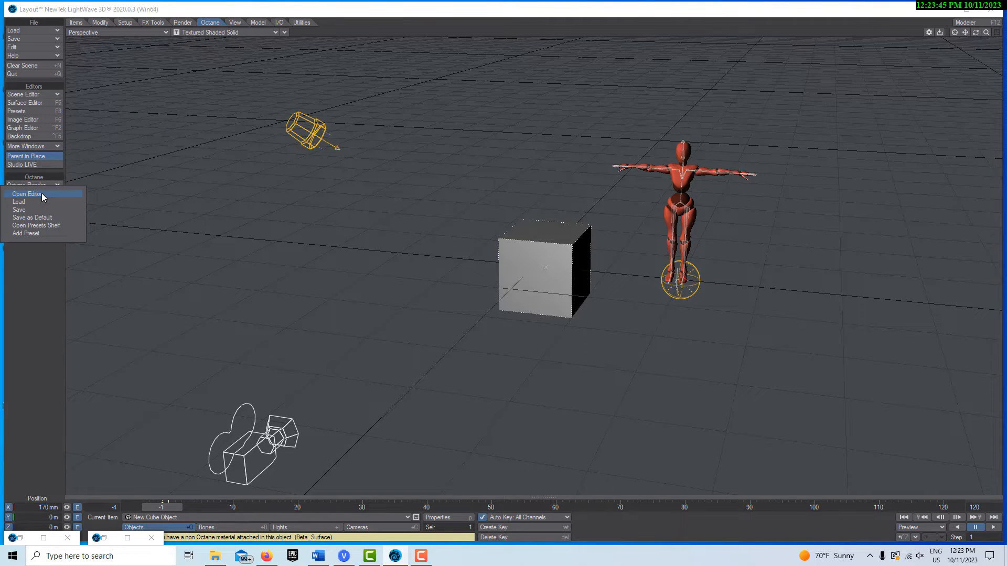
click(42, 193)
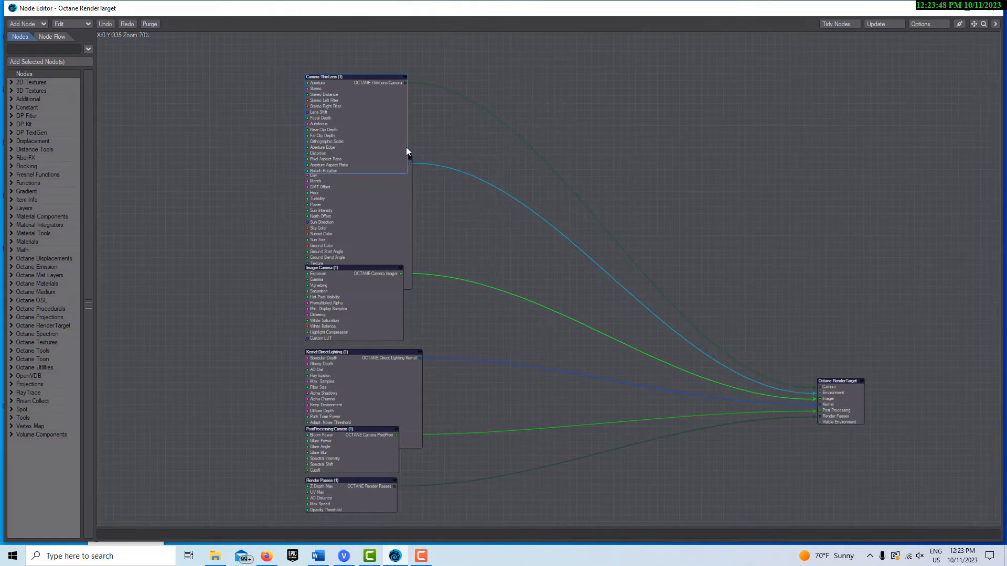
double_click(369, 109)
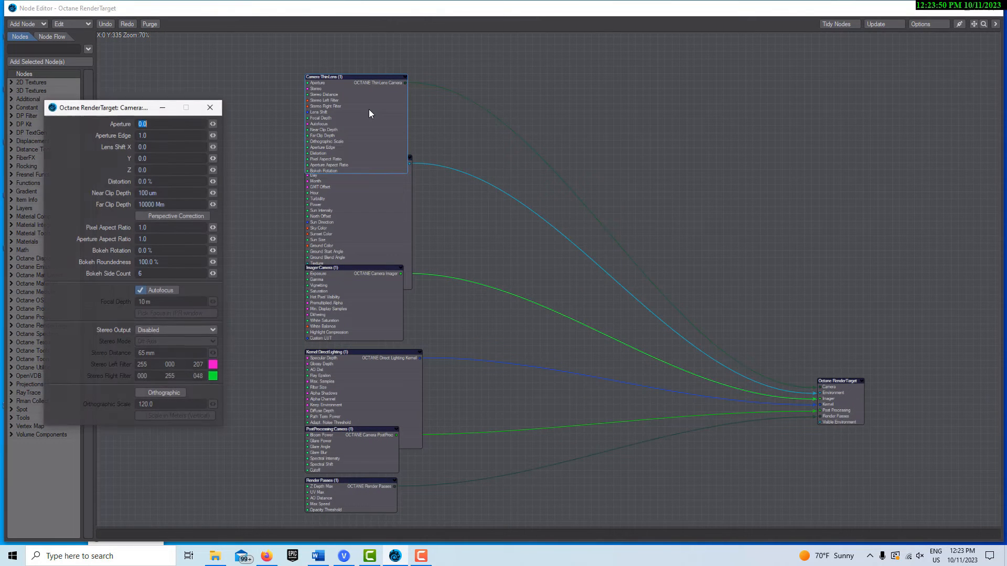
click(140, 291)
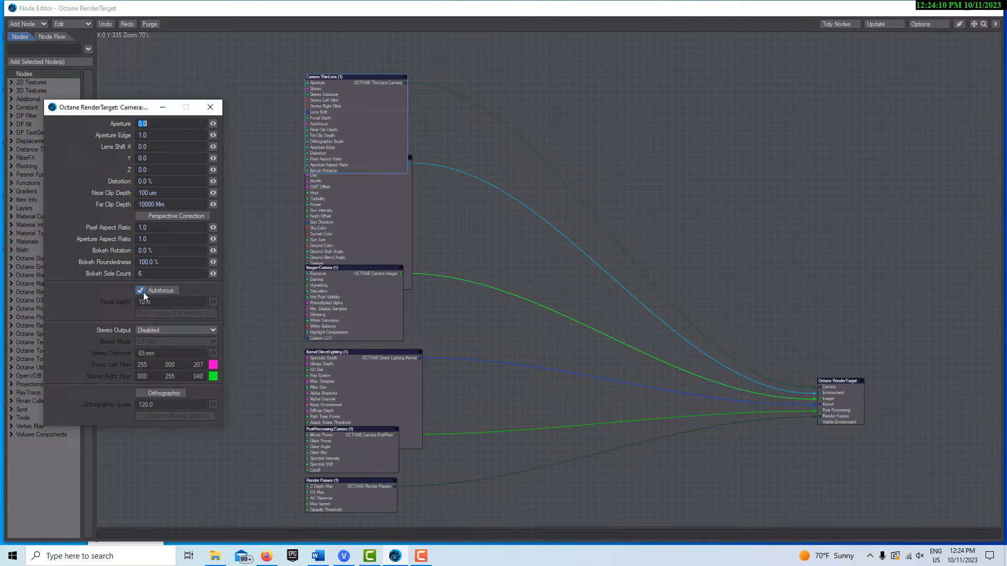
click(212, 107)
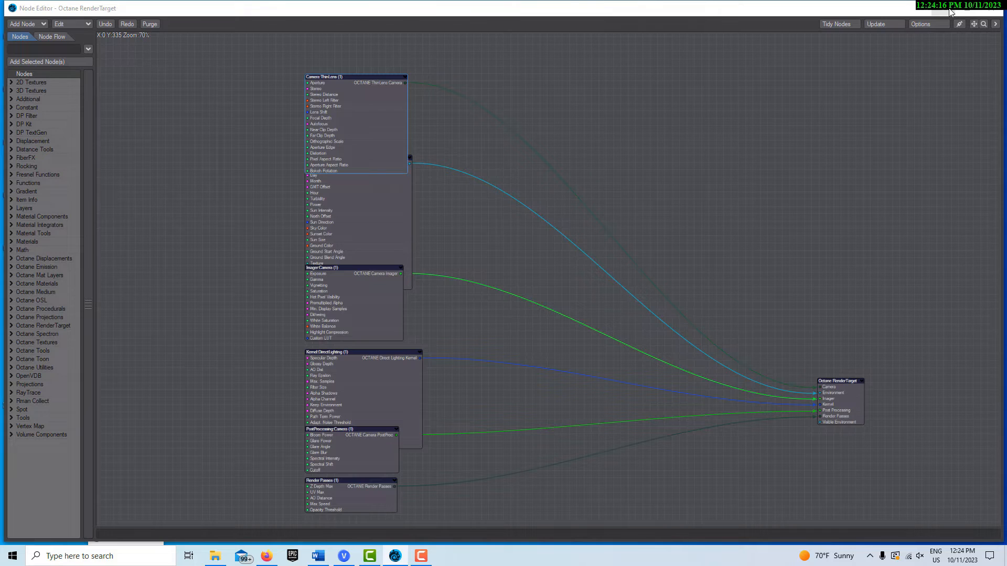
click(951, 12)
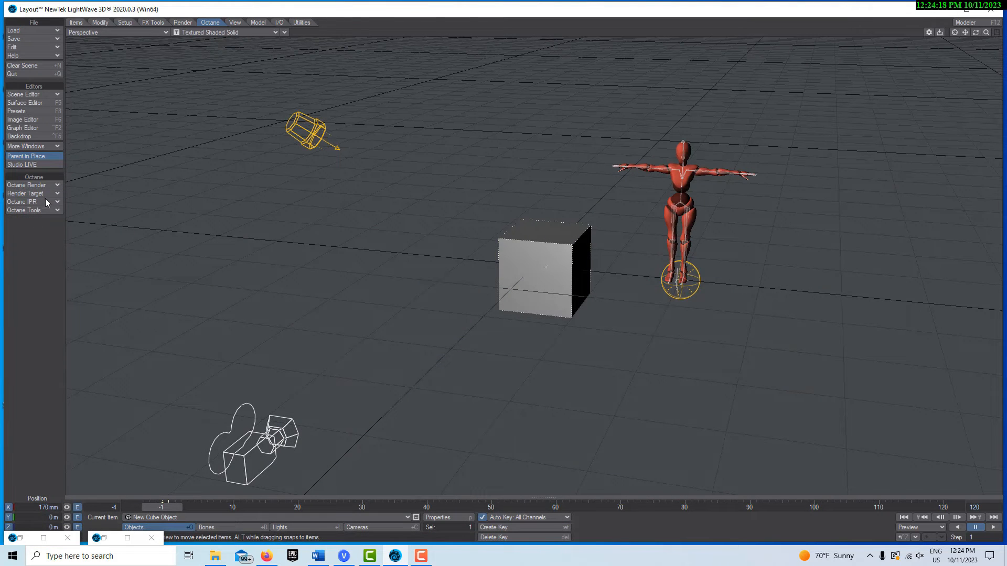
click(26, 539)
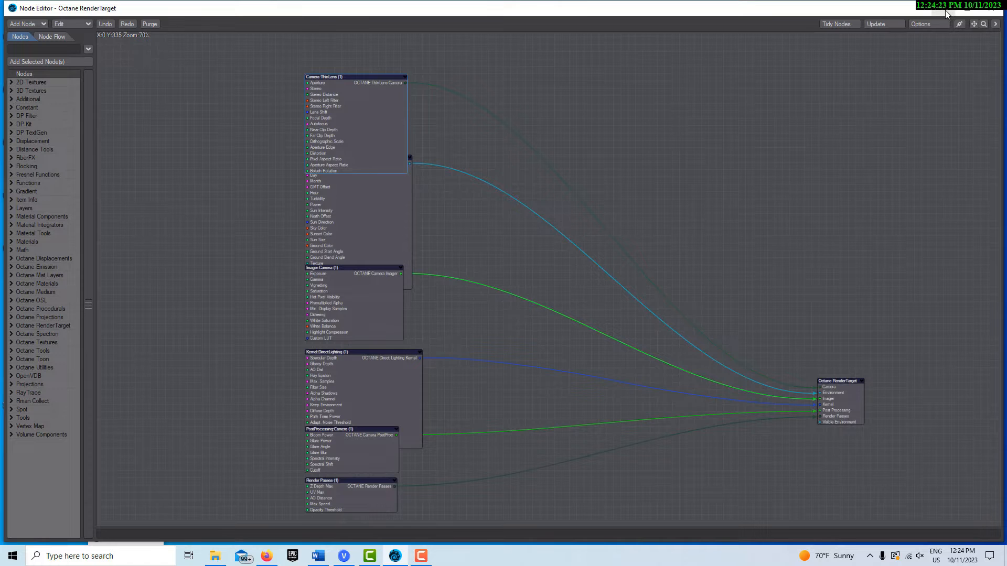
click(948, 13)
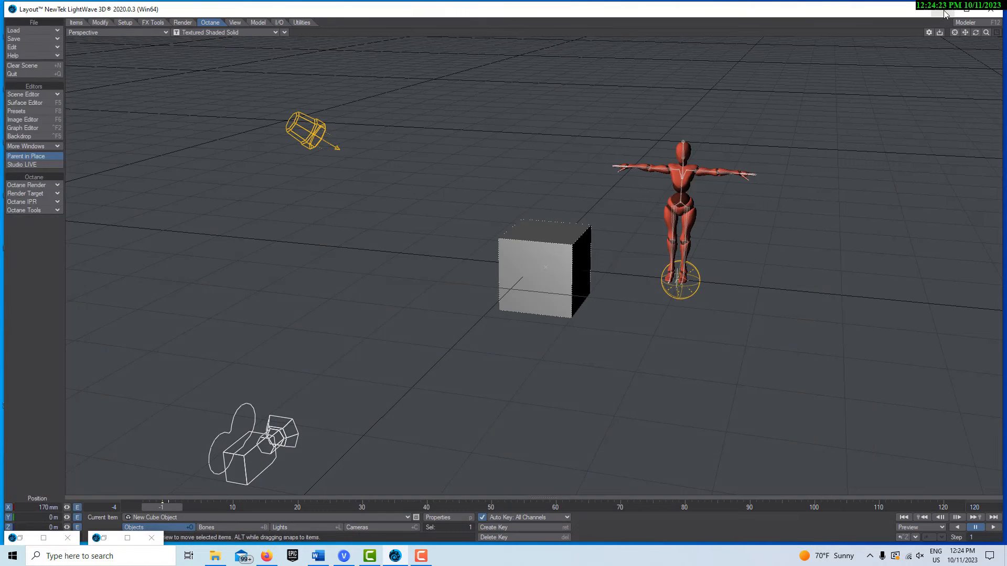
Bring back the IPR preview as a smaller floating window and move it clear of the cube
click(115, 540)
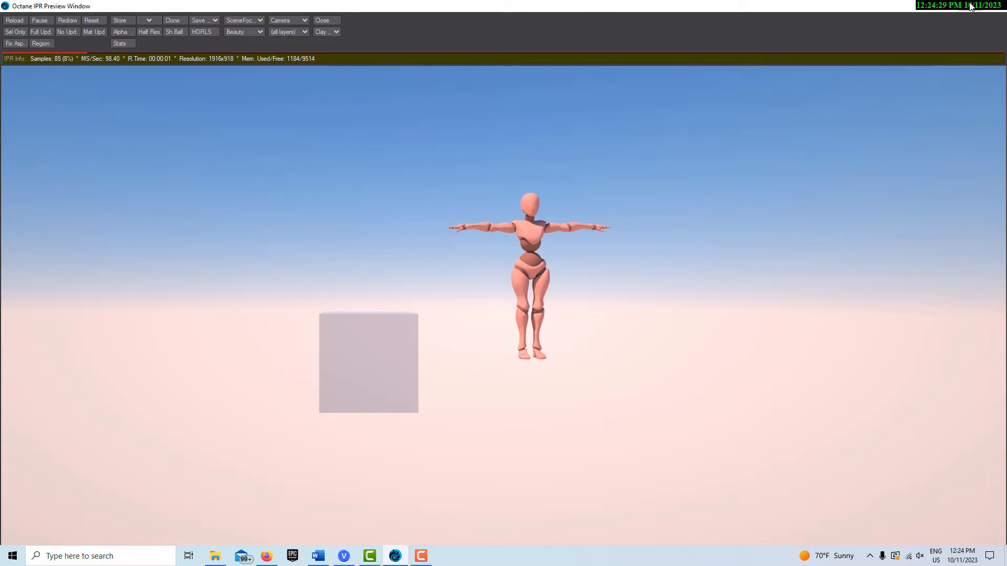
click(971, 7)
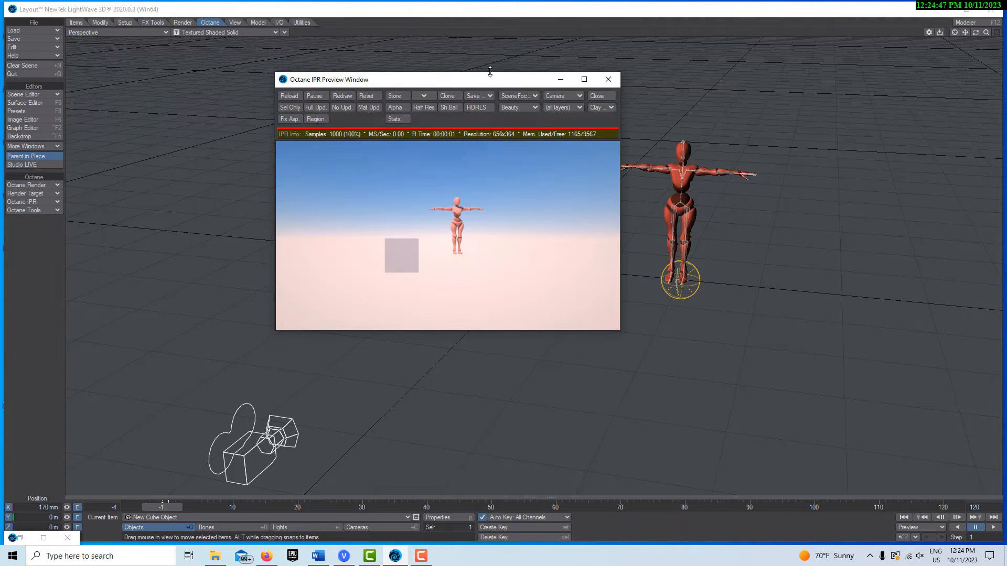
drag(483, 82, 863, 226)
drag(296, 126, 294, 126)
Look through the Octane Tools and Octane IPR commands, and move the IPR preview to the middle of the viewport
click(20, 209)
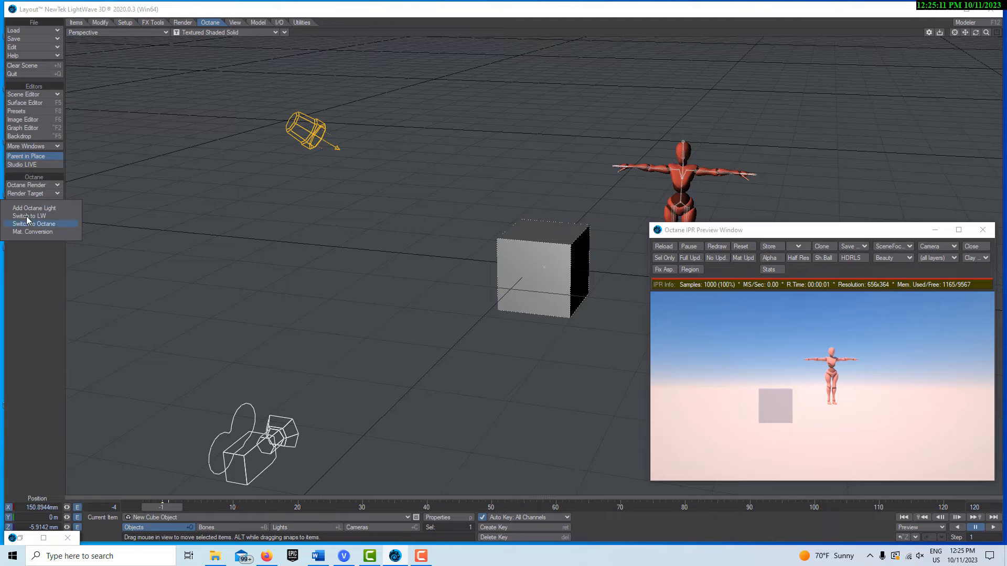
click(167, 219)
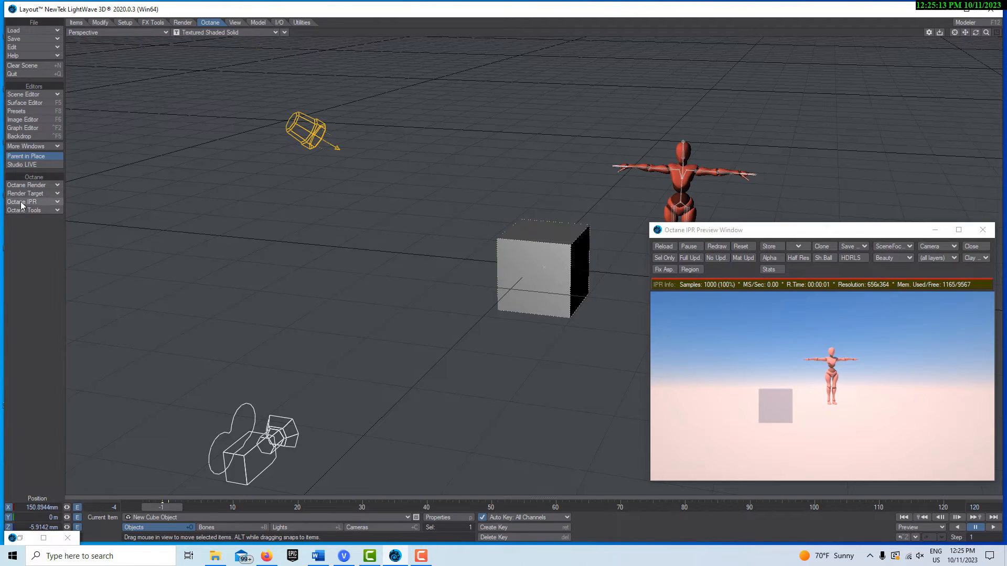
click(20, 202)
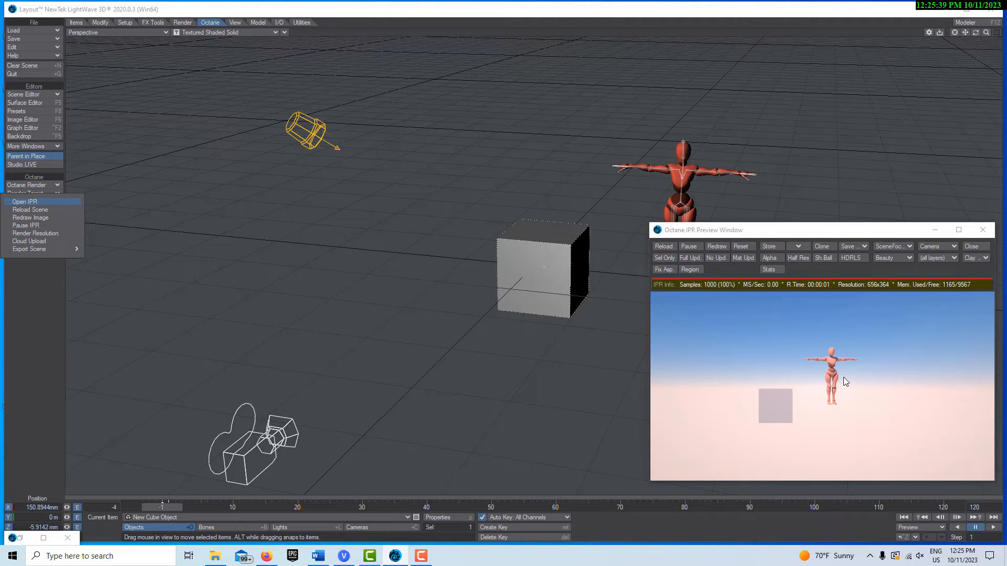
click(830, 228)
drag(831, 228, 537, 168)
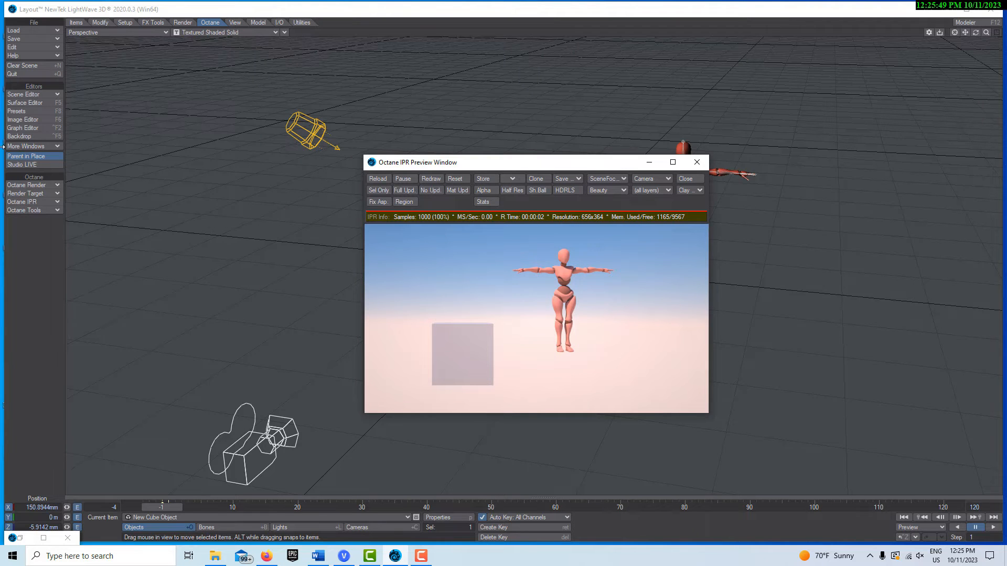
Render the current frame with Octane, look through the available image save formats, and close the rendered image
click(183, 23)
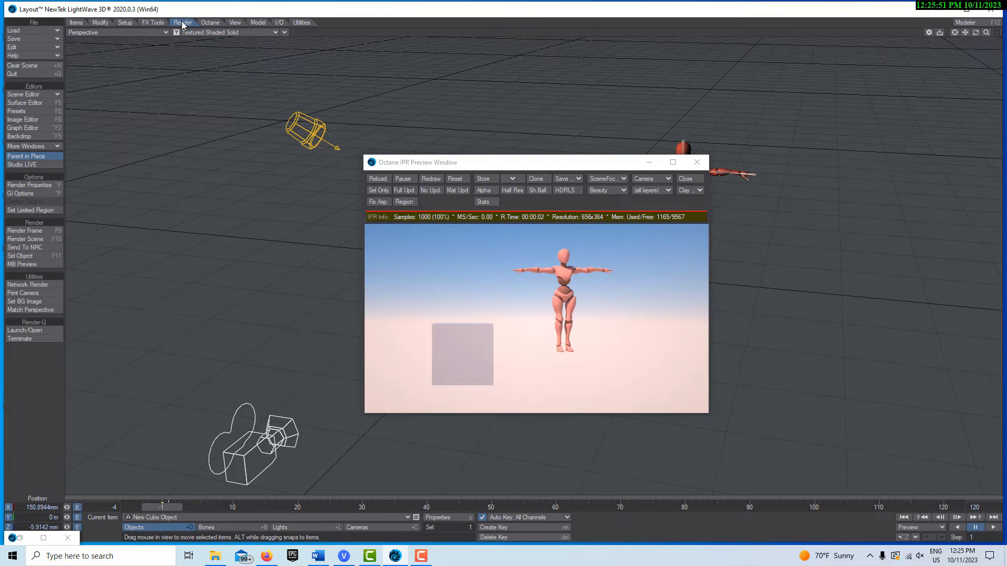
click(28, 228)
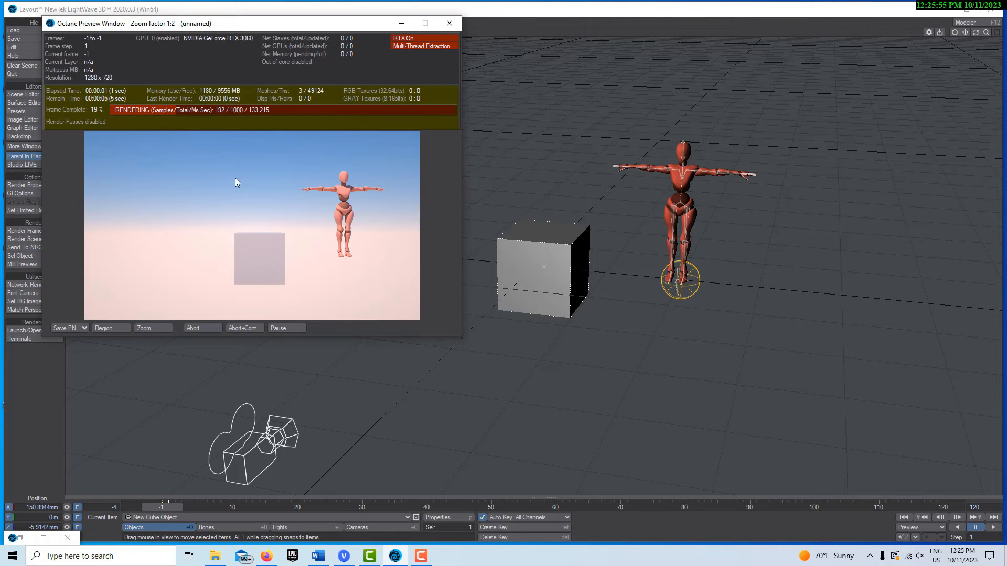
click(82, 327)
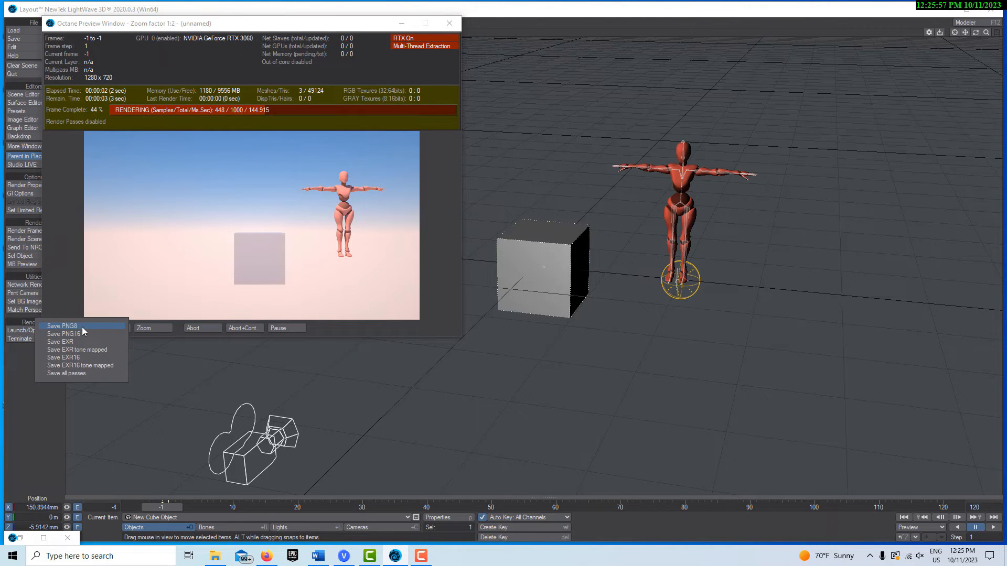
click(263, 382)
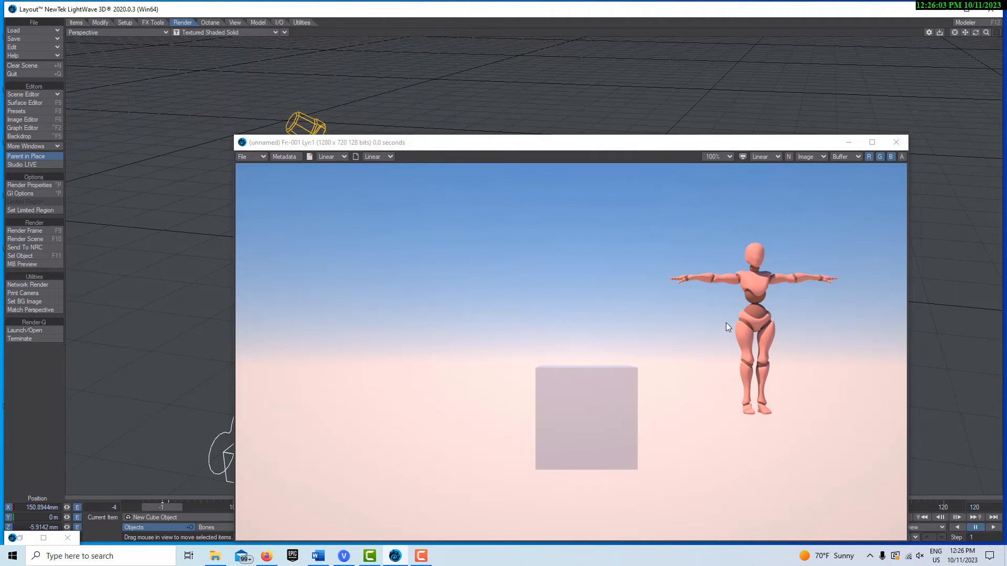
click(903, 146)
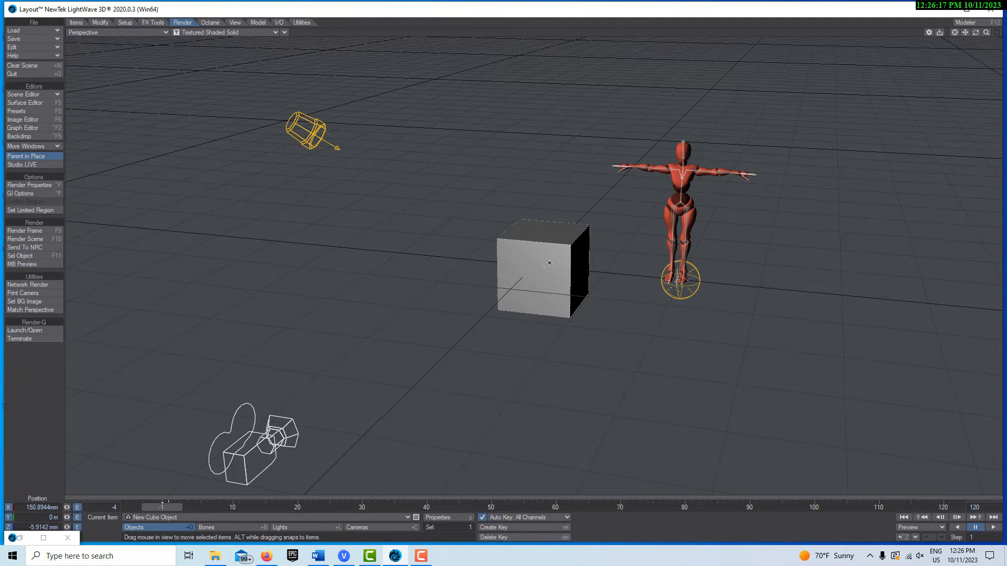
Select the mannequin and its Beta_HighLimbsGeoSG3 surface in the Surface Editor, and close the render target's node editor
double_click(21, 537)
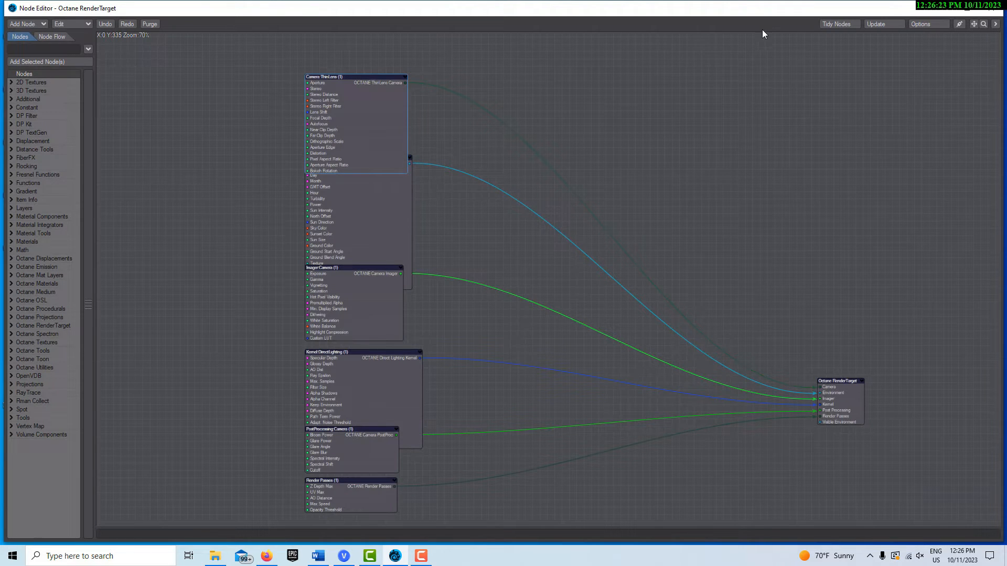
click(942, 12)
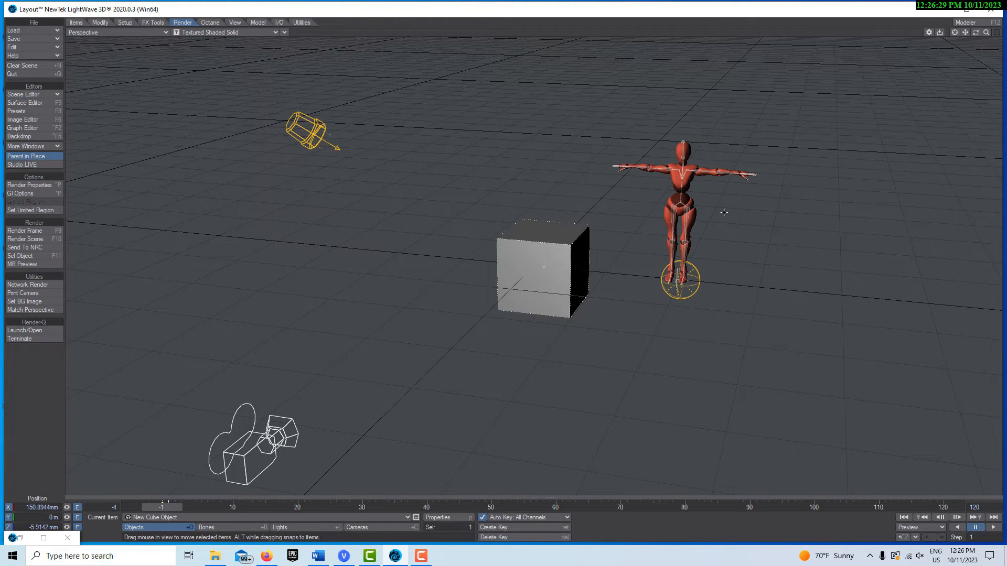
click(681, 181)
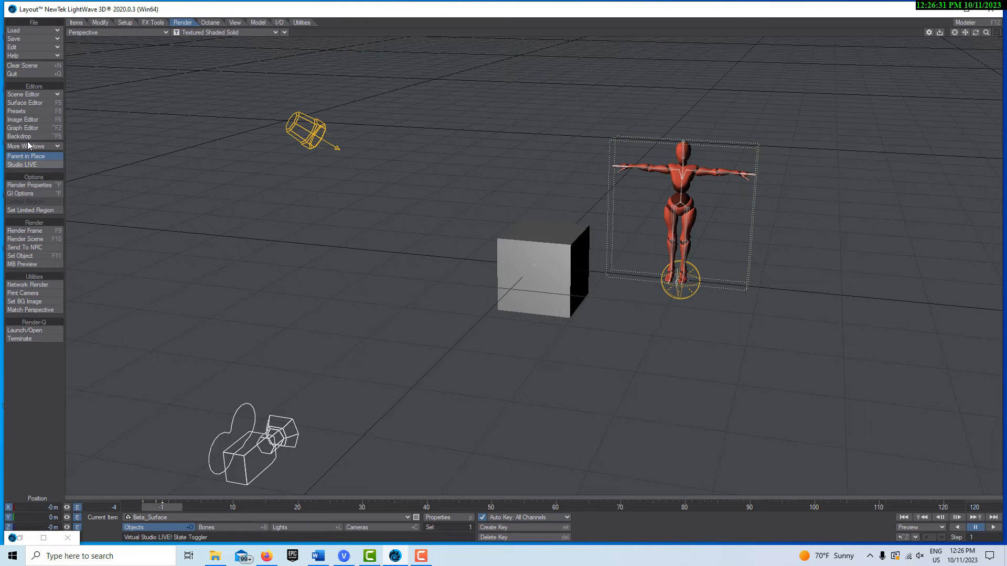
click(29, 103)
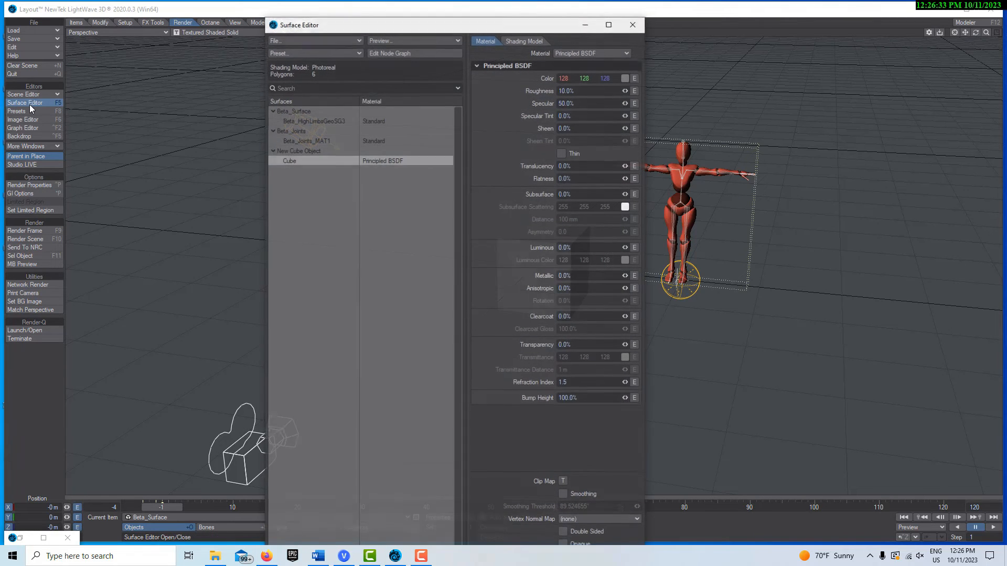
click(380, 120)
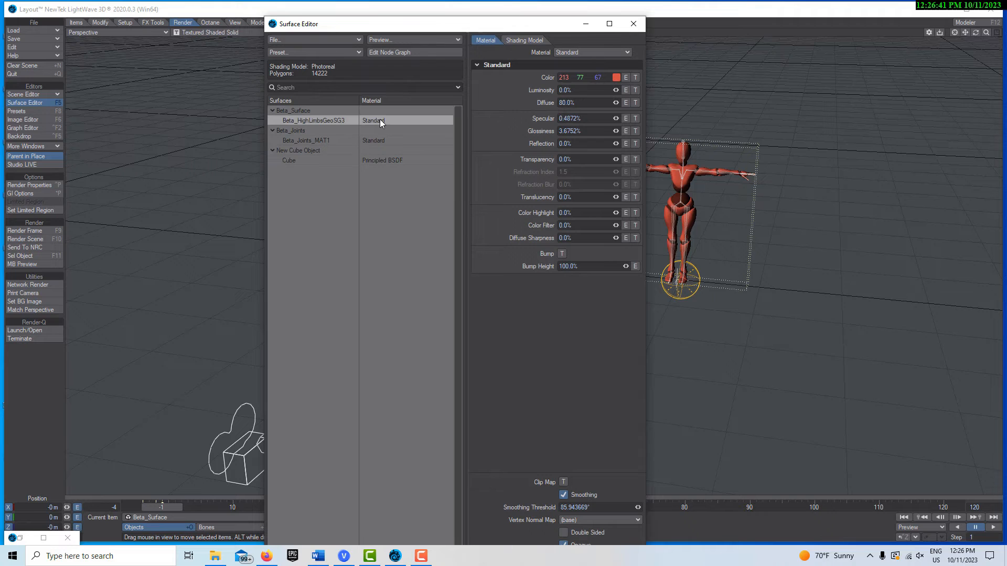
click(22, 540)
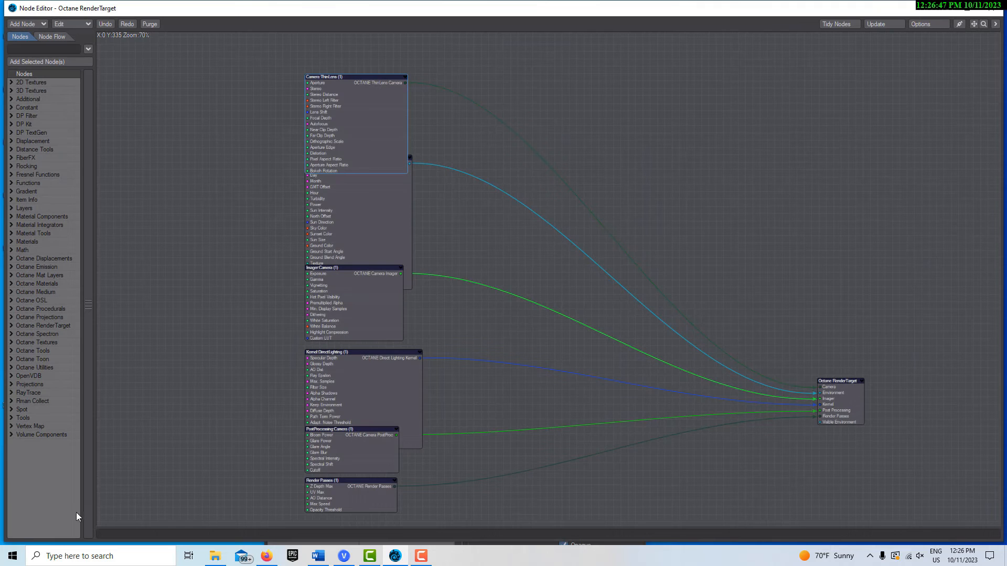
click(1002, 11)
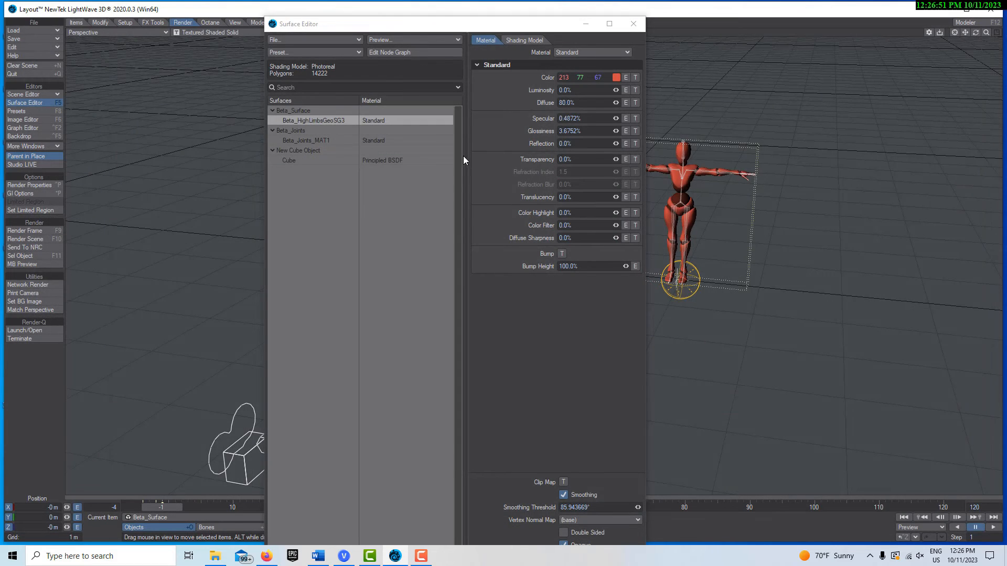
Convert the selected mannequin surface to an Octane material with Use Specular Materials and the Selected Surfaces conversion mode
click(210, 22)
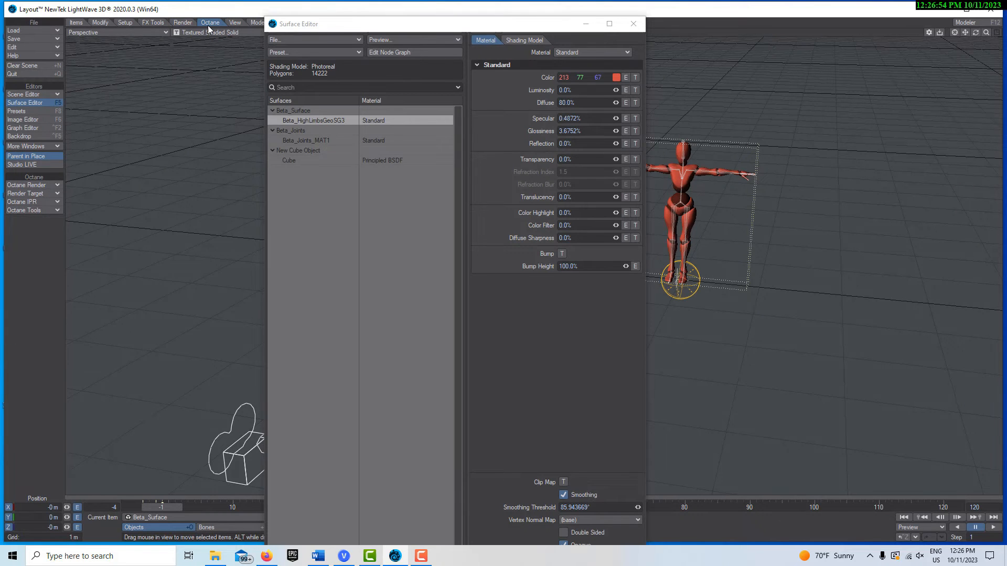
click(28, 209)
click(31, 233)
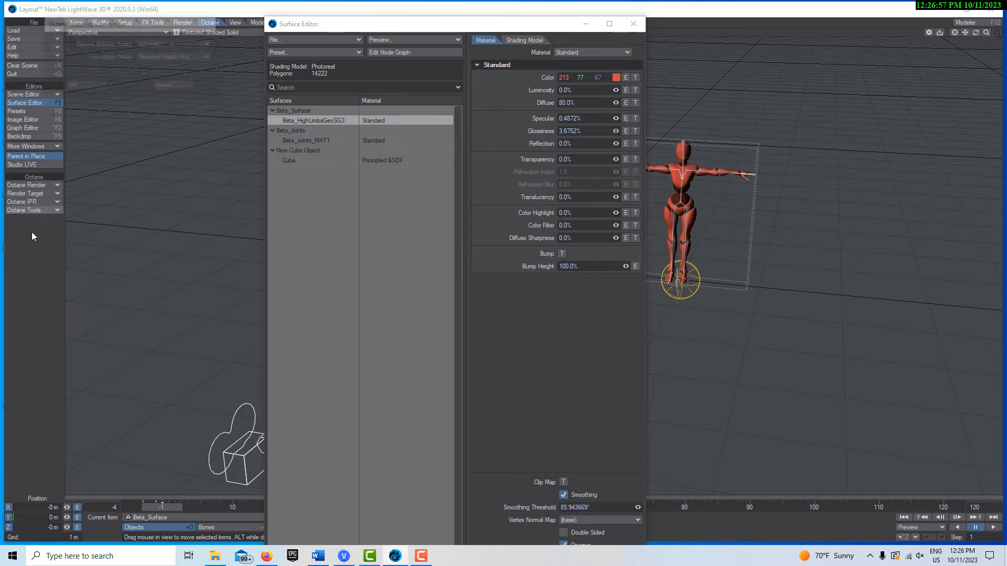
click(206, 43)
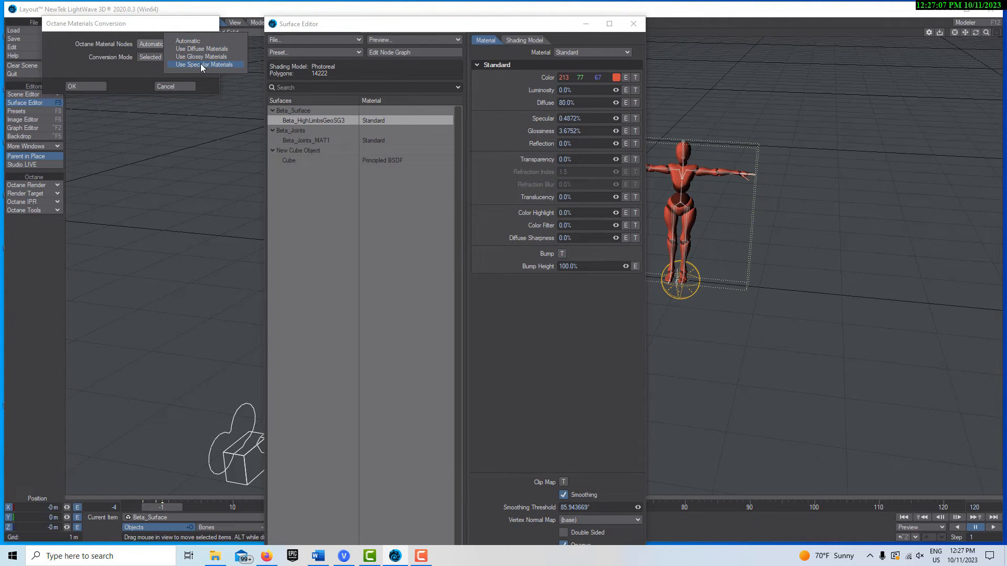
click(201, 64)
click(200, 57)
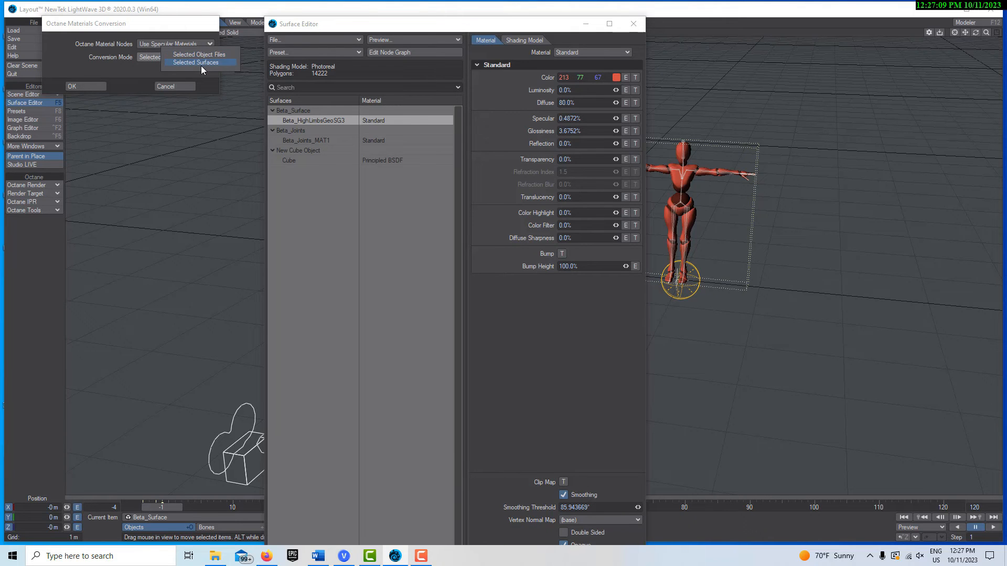
click(203, 62)
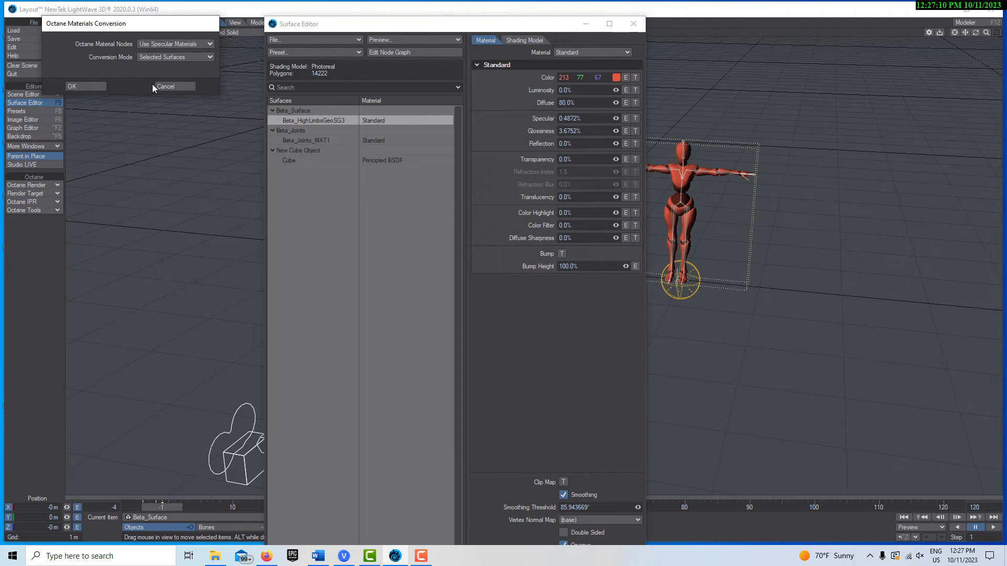
click(90, 87)
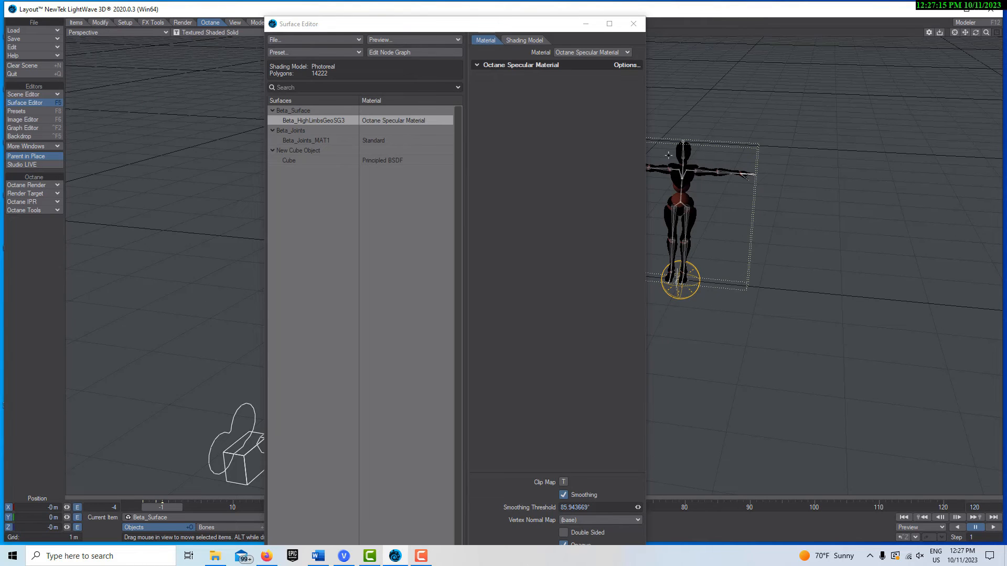
Convert the mannequin's Beta_Joints_MAT1 surface to an Octane material with Use Diffuse Materials and the Selected Surfaces conversion mode
click(383, 143)
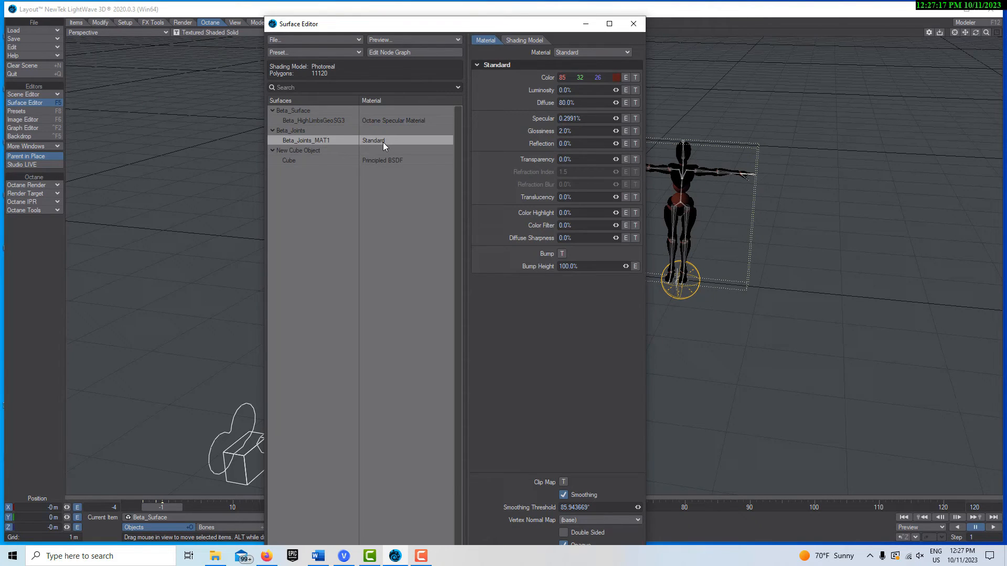
click(45, 212)
click(45, 213)
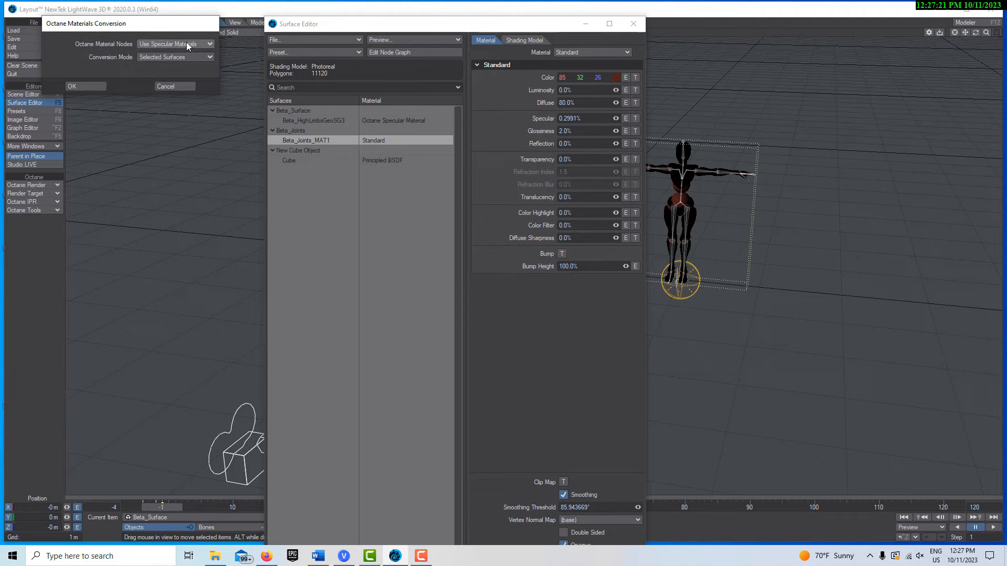
click(212, 43)
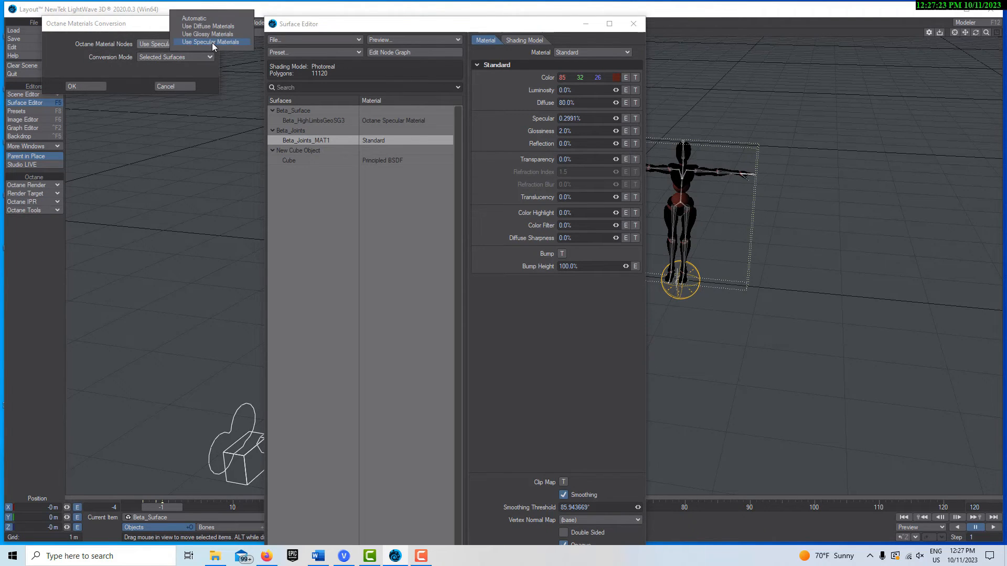
click(212, 25)
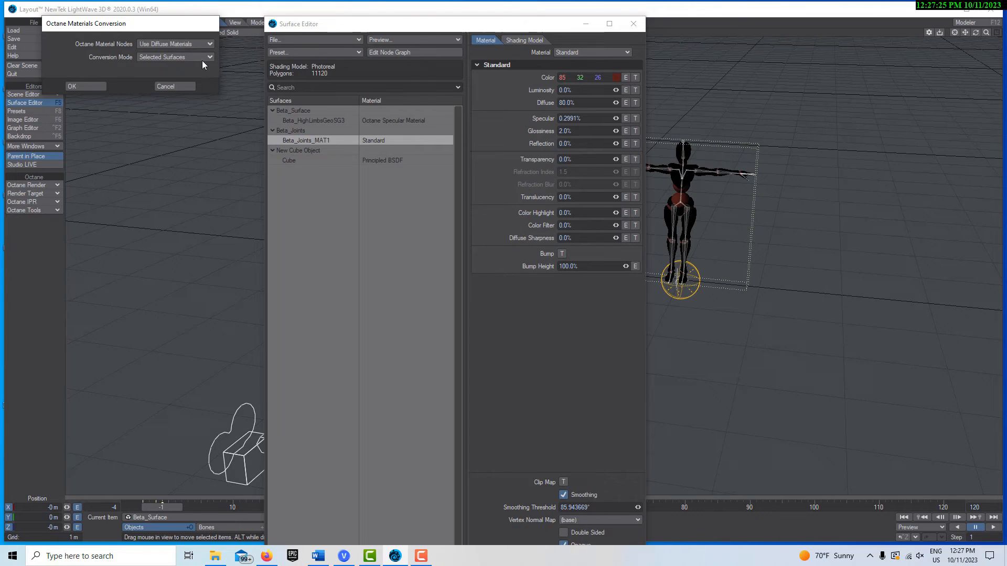
click(92, 86)
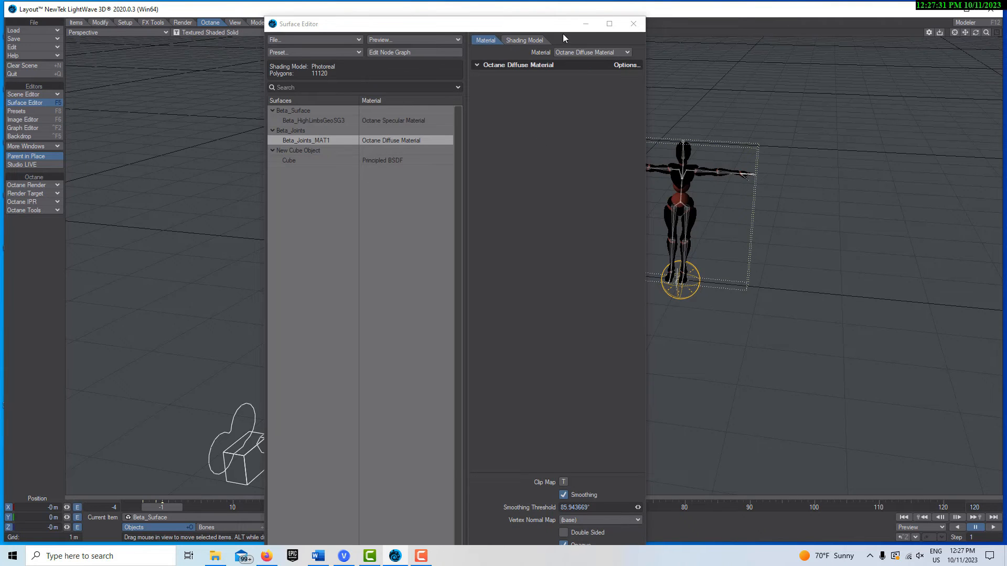
Open the Octane IPR preview, widen it until the whole mannequin fits, and move it clear of the Surface Editor's surface list
click(586, 23)
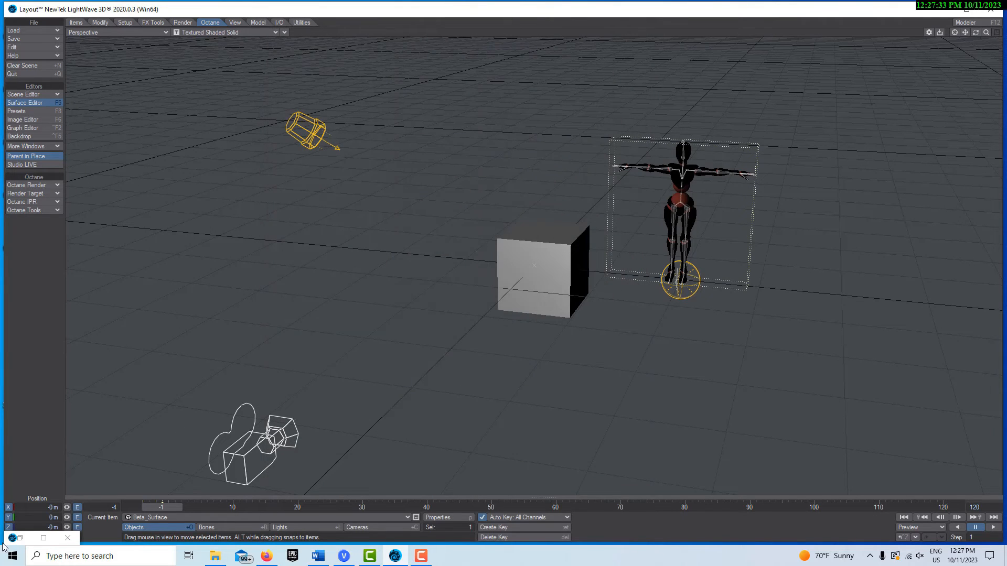
click(24, 538)
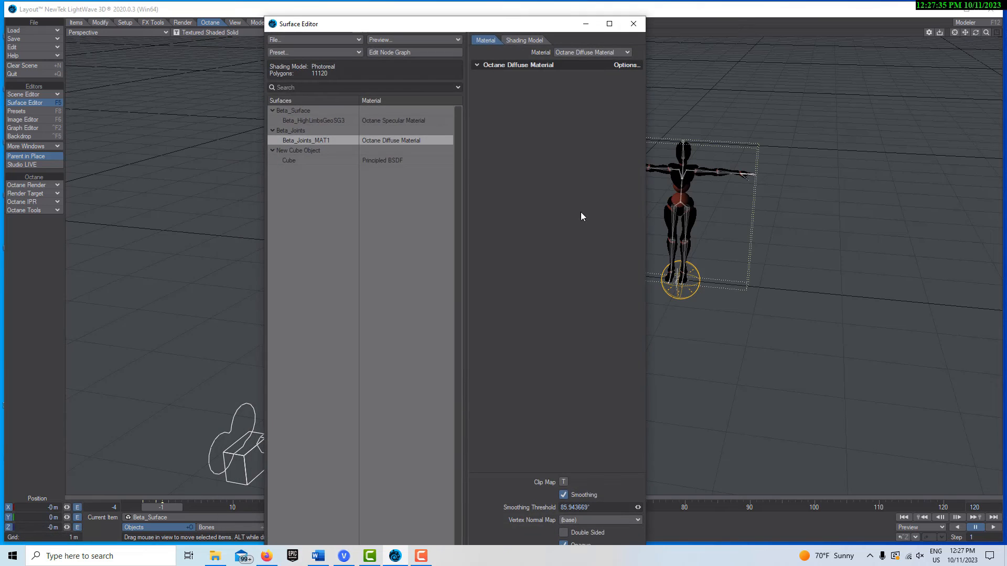
click(36, 203)
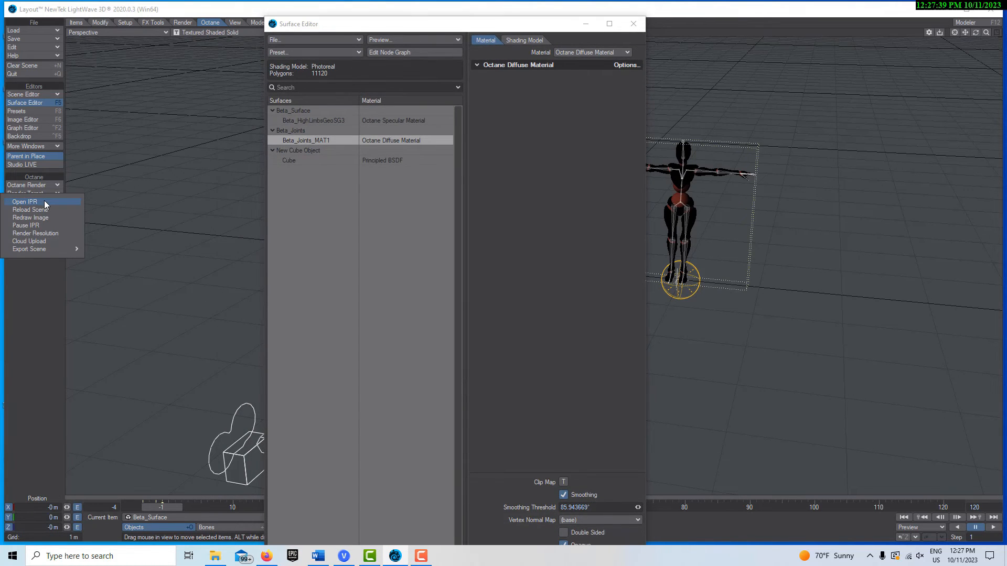
click(44, 200)
scroll(653, 325, up, 3)
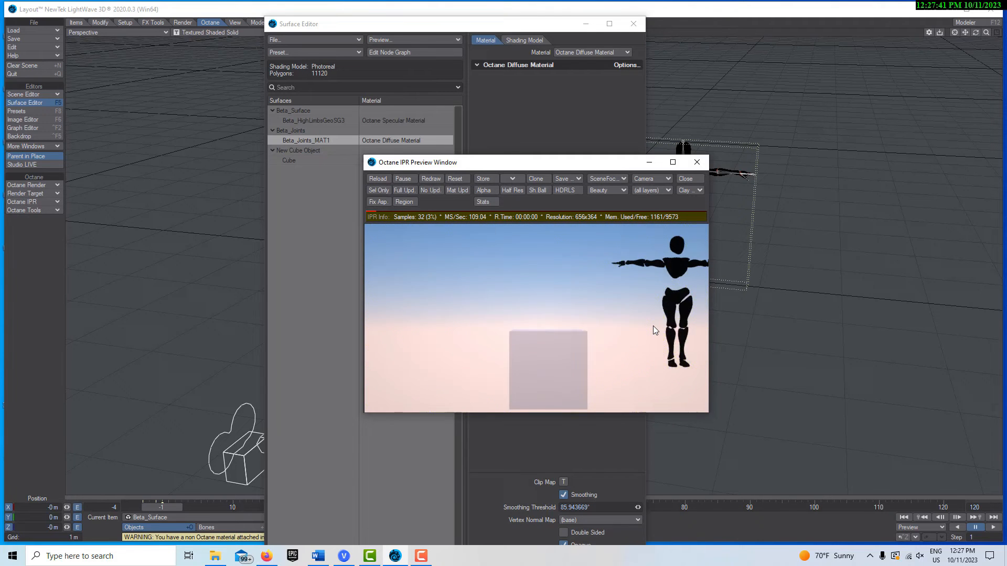
drag(606, 164, 490, 158)
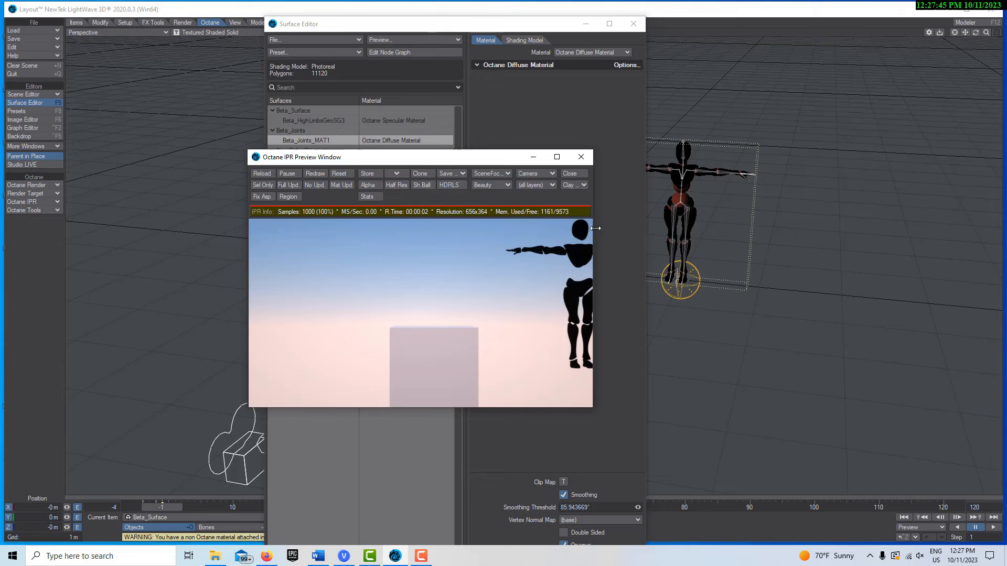
drag(593, 232, 696, 236)
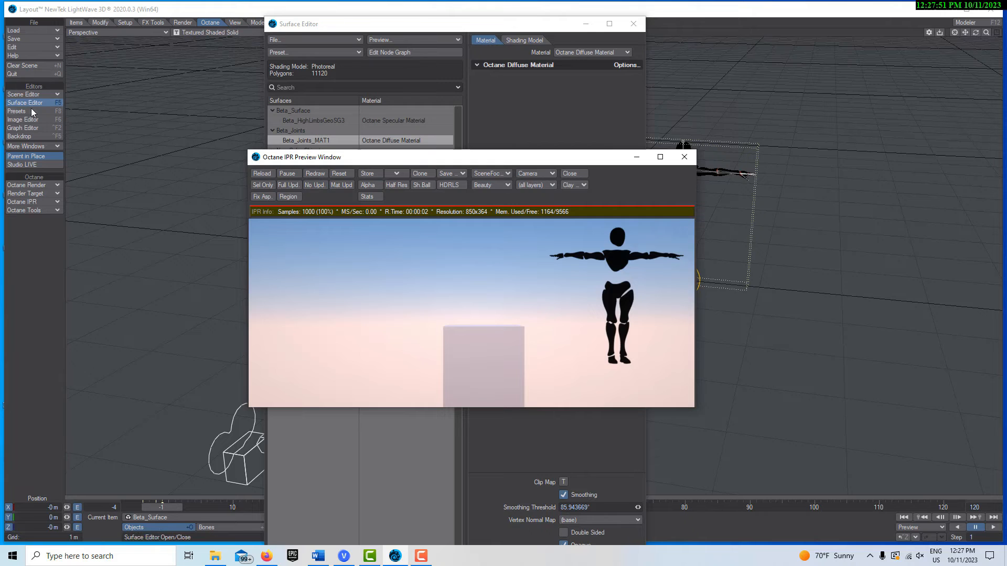
drag(592, 153, 463, 275)
Convert the Beta_HighLimbsGeoSG3 surface with Use Glossy Materials and the Selected Surfaces conversion mode
click(415, 120)
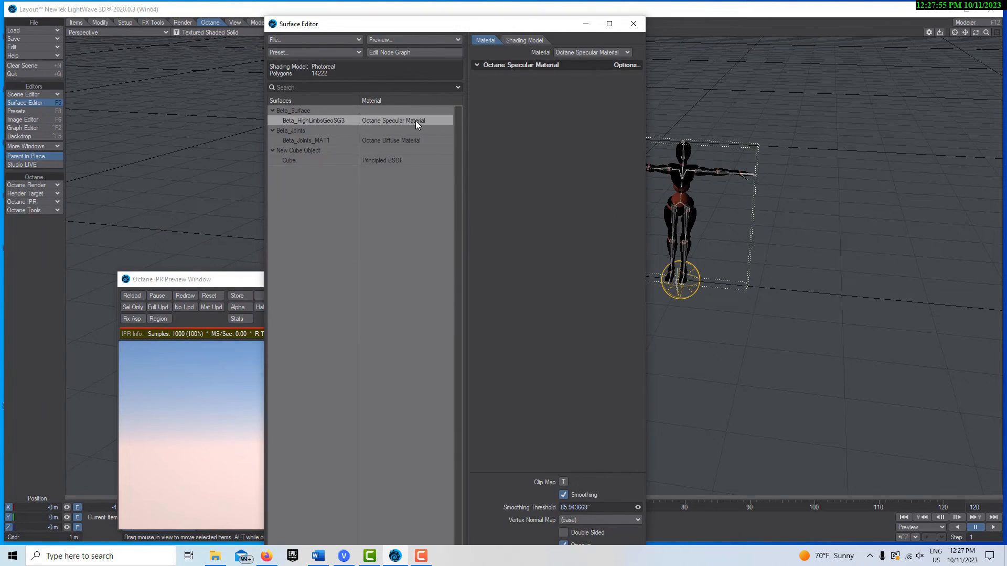
click(51, 210)
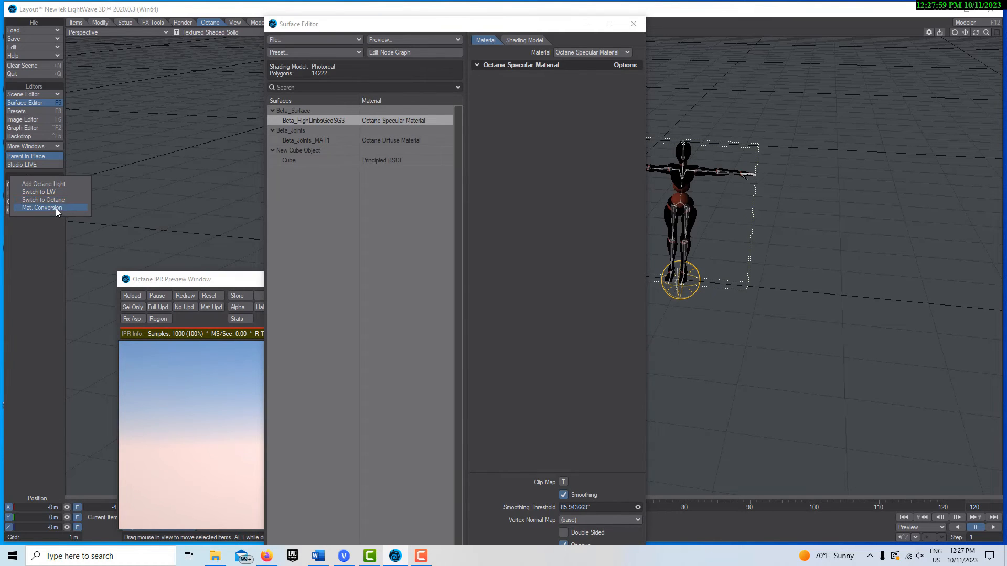
click(55, 209)
click(194, 43)
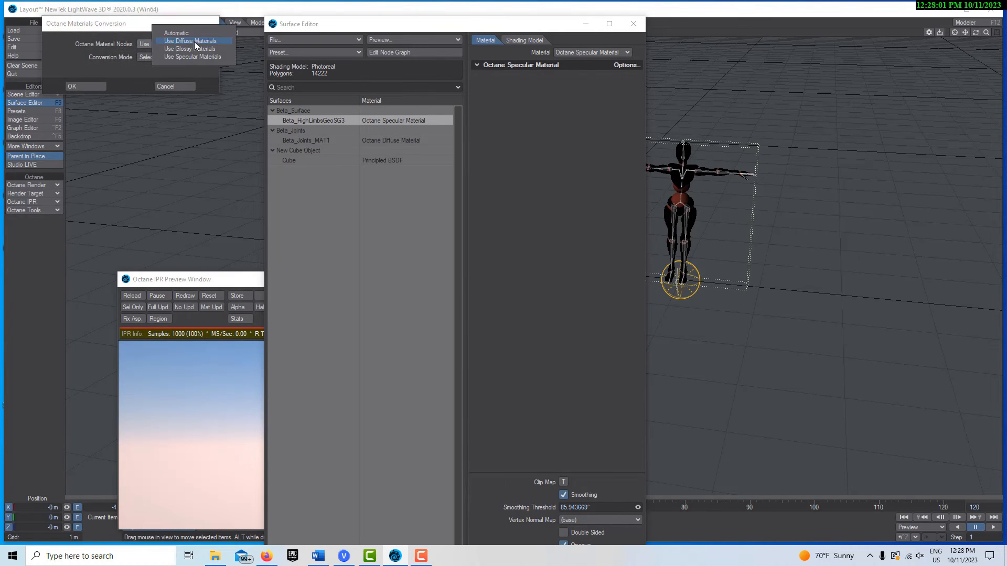
click(193, 48)
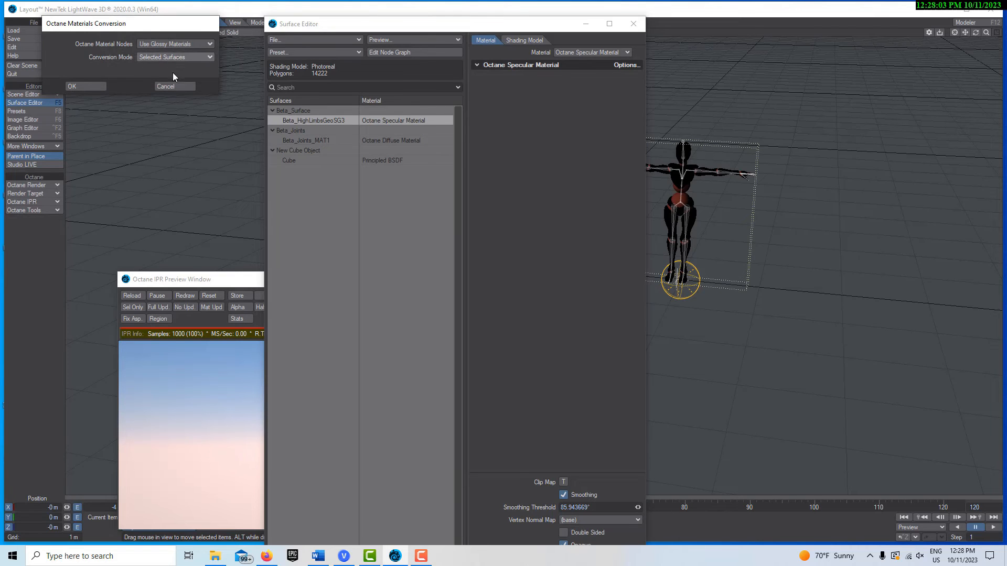
click(99, 86)
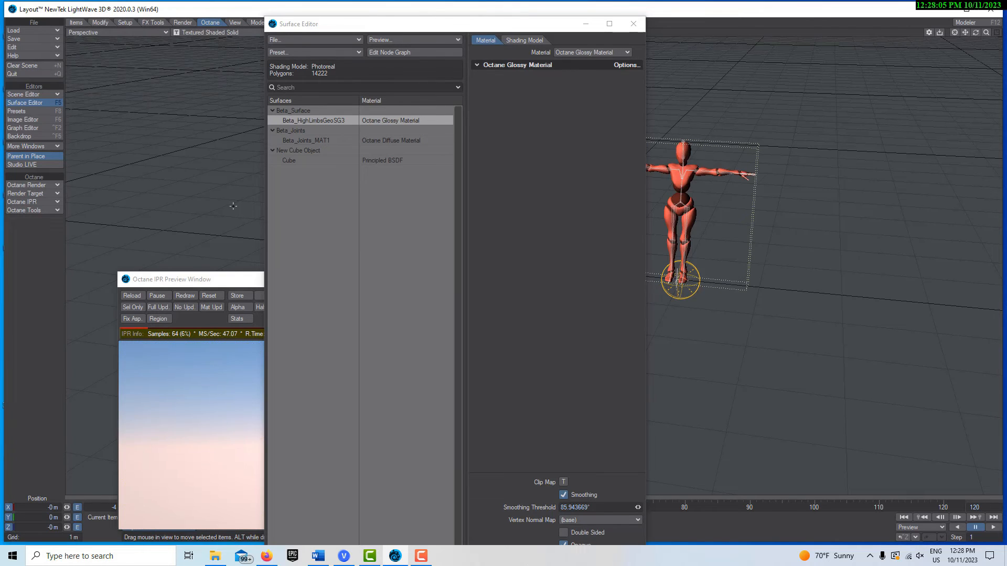
Convert the Beta_Joints_MAT1 surface with Use Specular Materials and the Selected Surfaces conversion mode
click(383, 140)
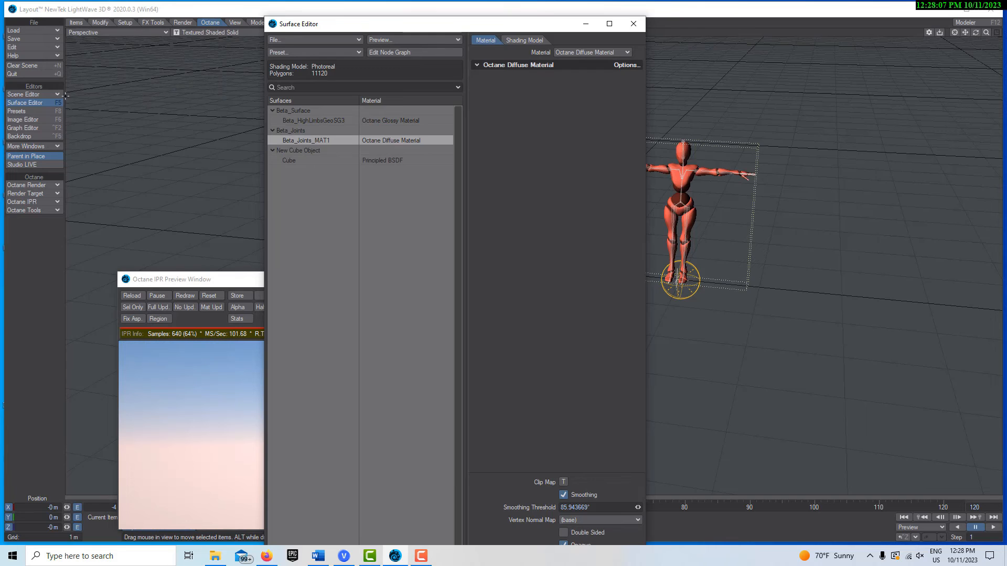
click(49, 211)
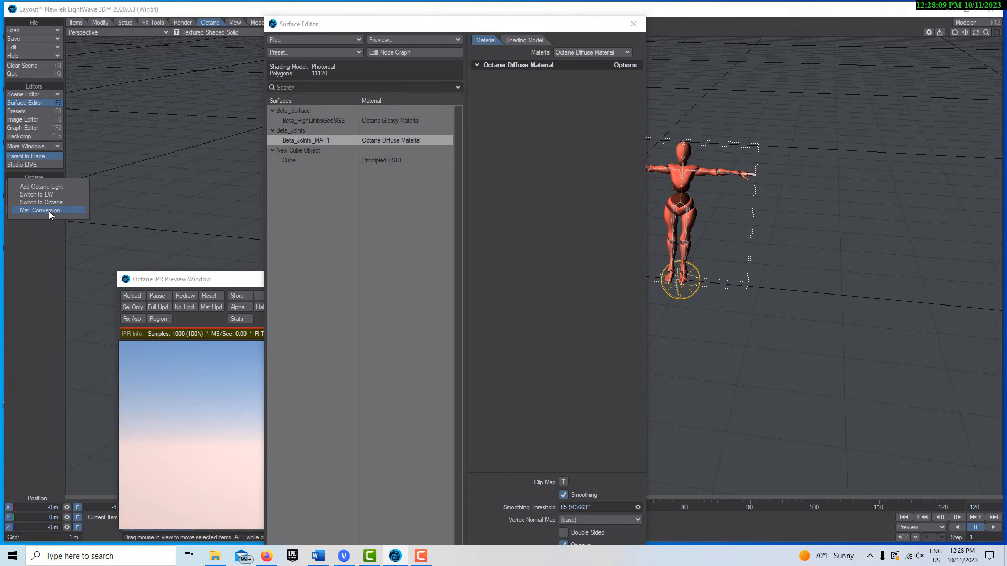
click(52, 210)
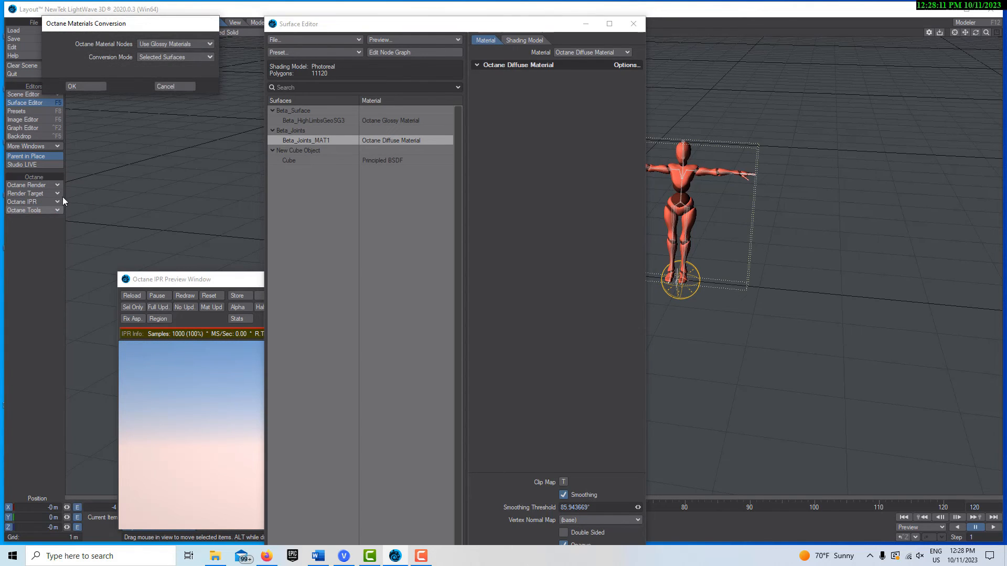
click(198, 44)
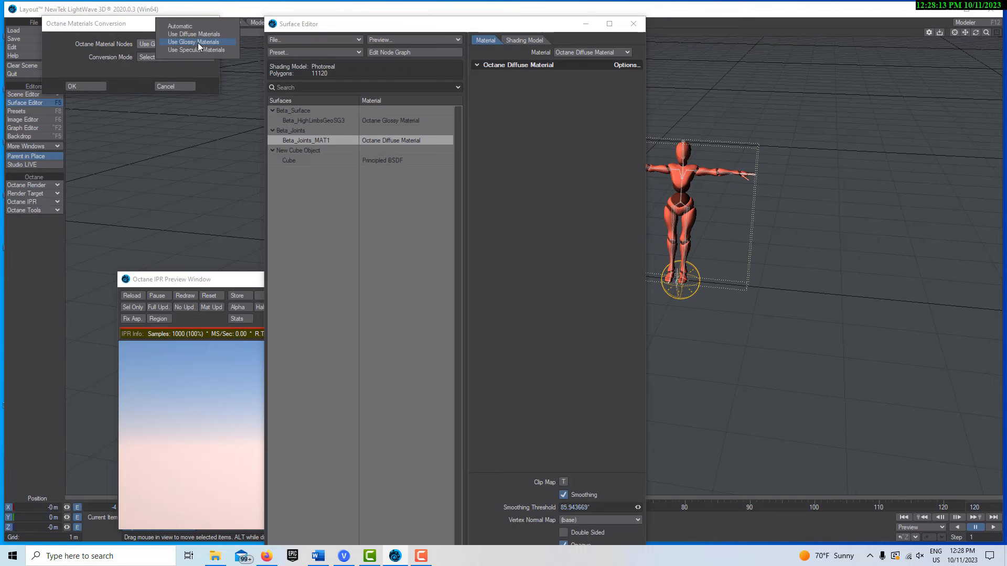
click(198, 50)
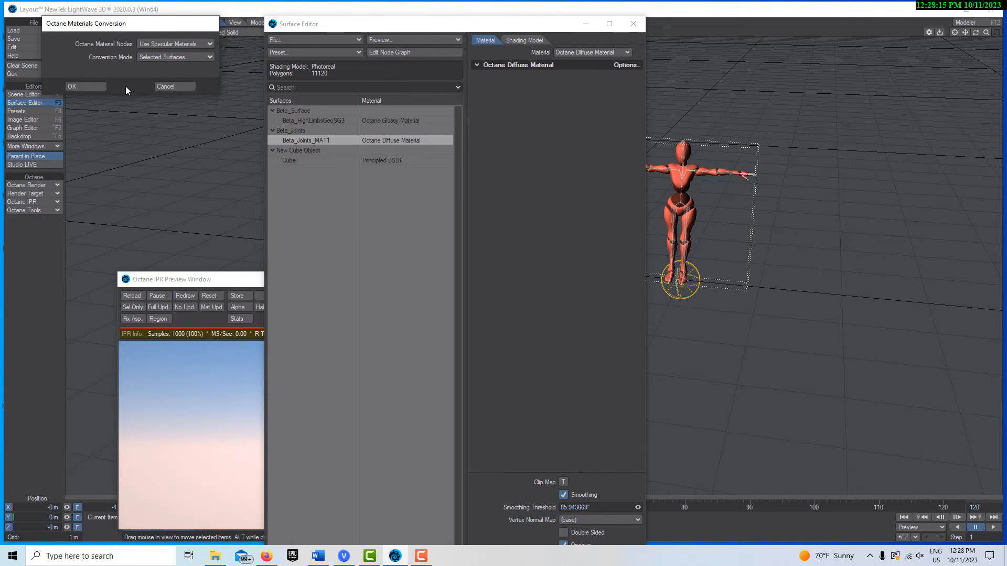
click(87, 87)
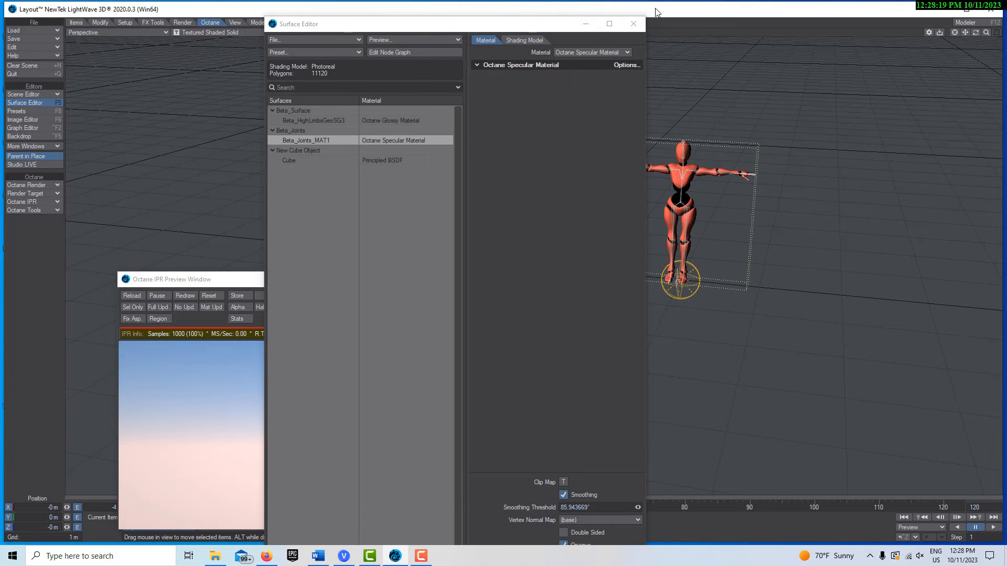
Minimize the Surface Editor, reload the scene in the IPR preview, and inspect the mannequin at full-screen size before restoring the window
click(591, 27)
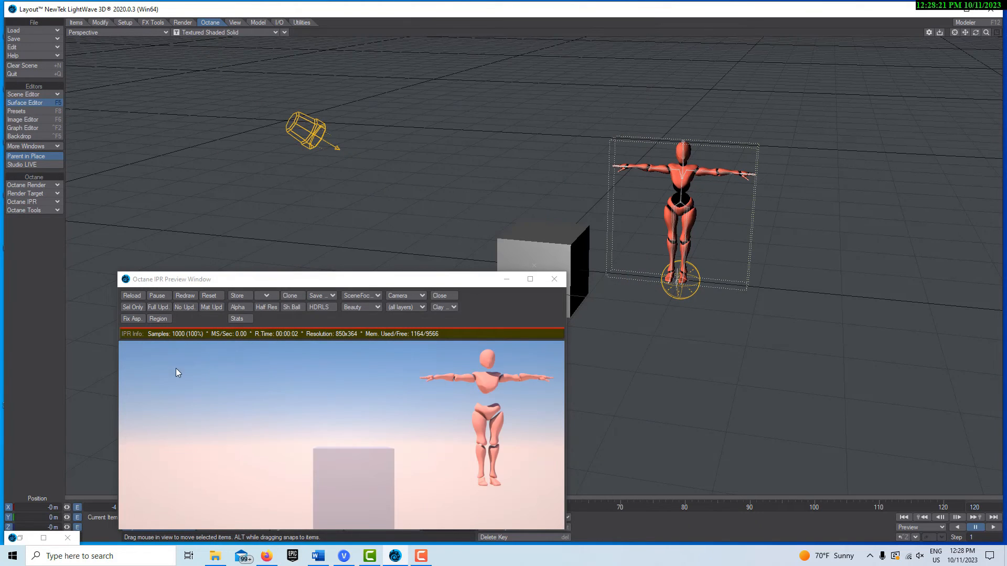
click(132, 296)
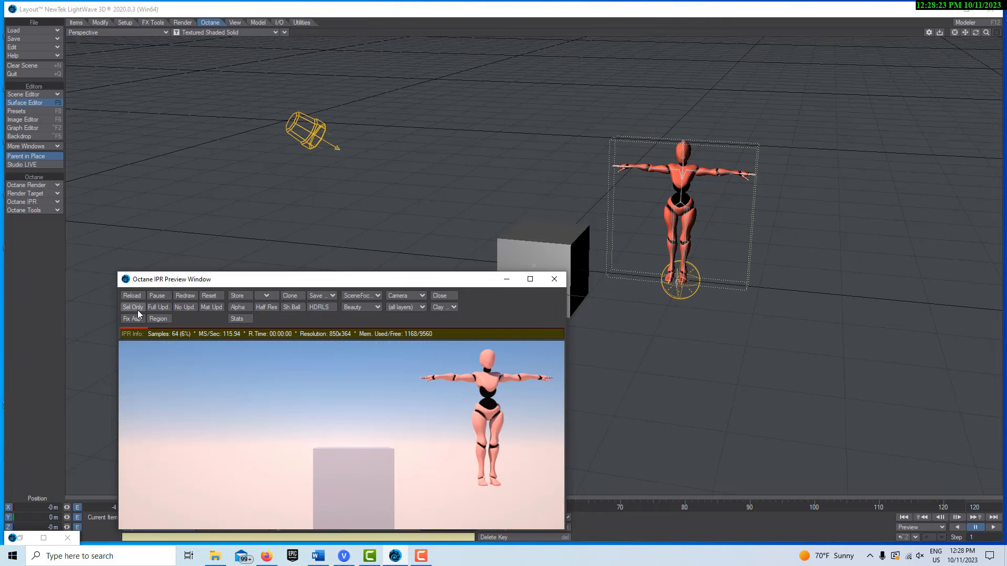
drag(437, 284, 482, 137)
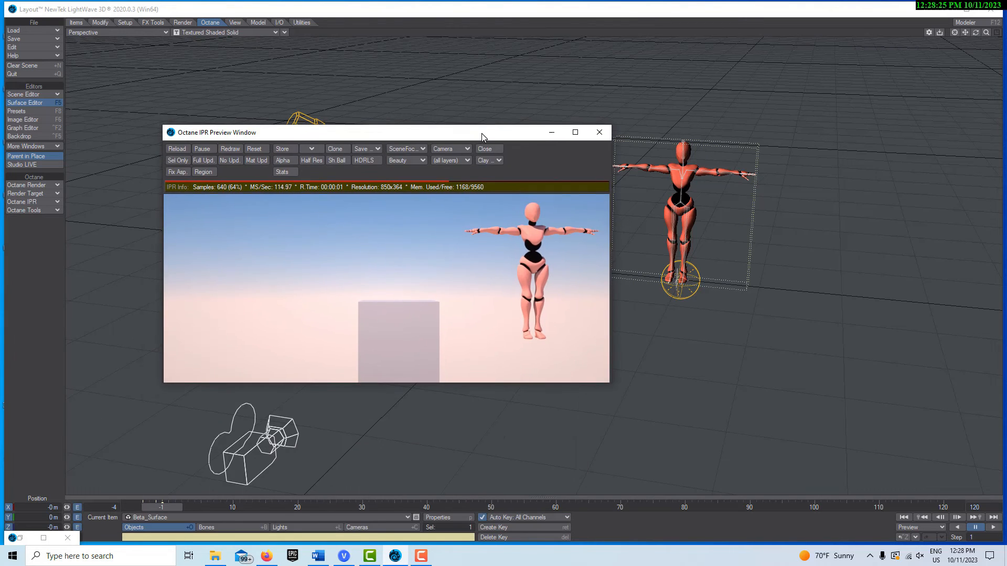
click(576, 132)
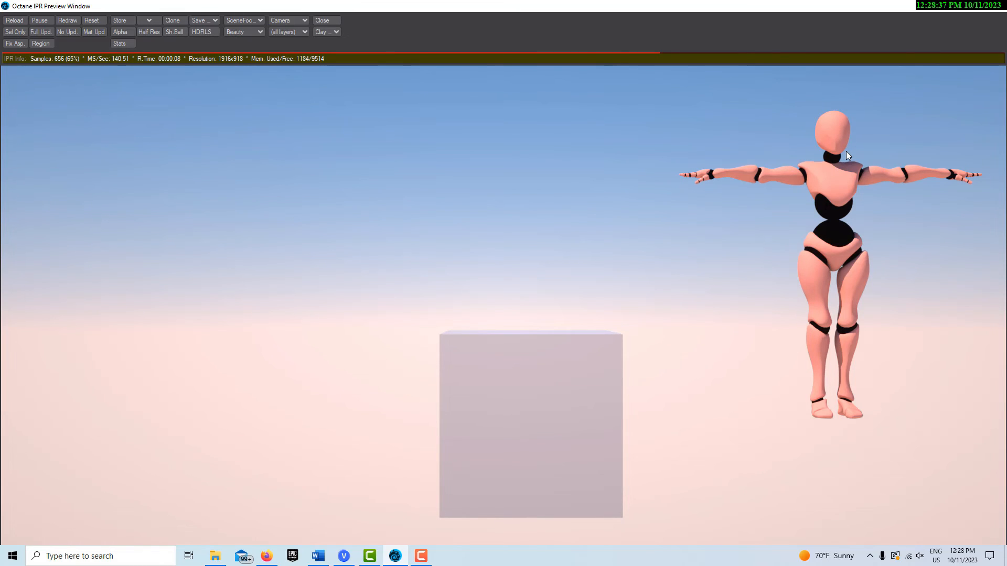
click(971, 9)
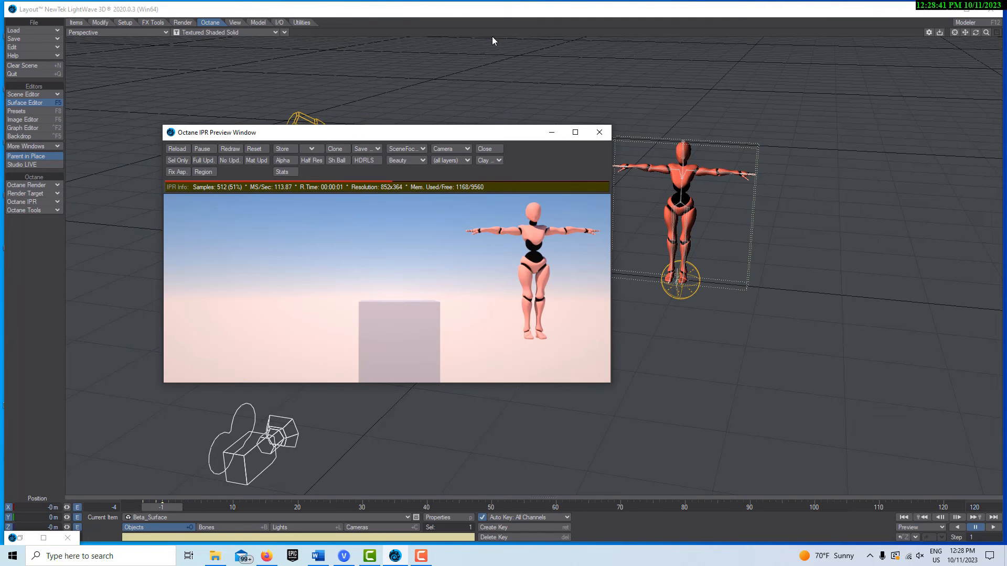
drag(480, 132, 566, 111)
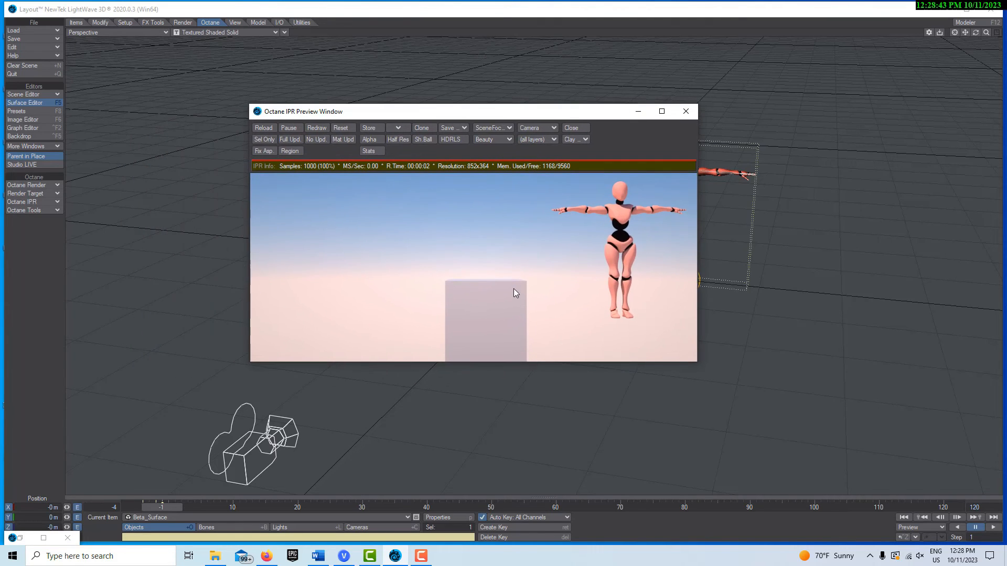
Open the cube's node graph from the IPR preview and delete its Principled BSDF node
click(493, 307)
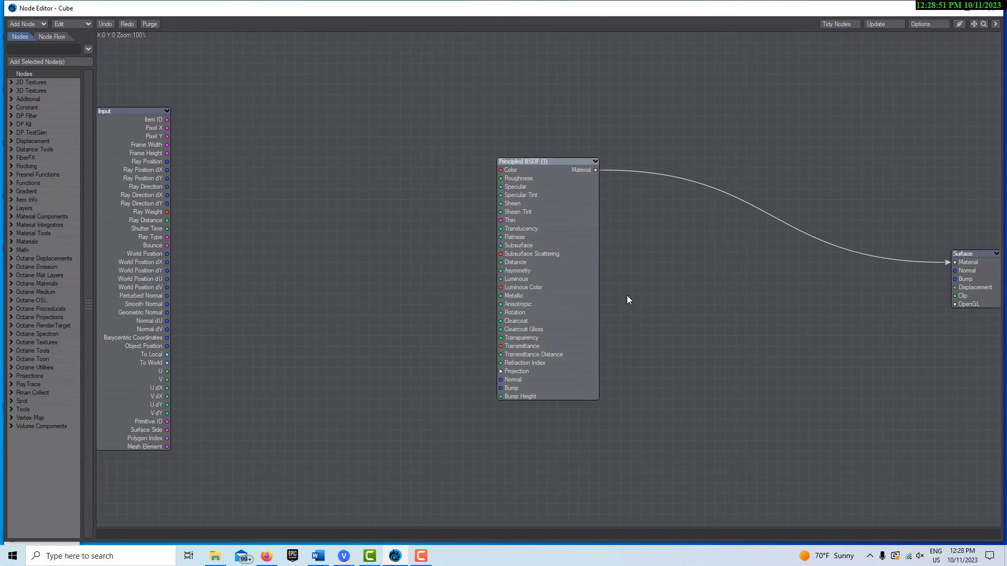
drag(570, 215, 641, 266)
drag(524, 134, 749, 455)
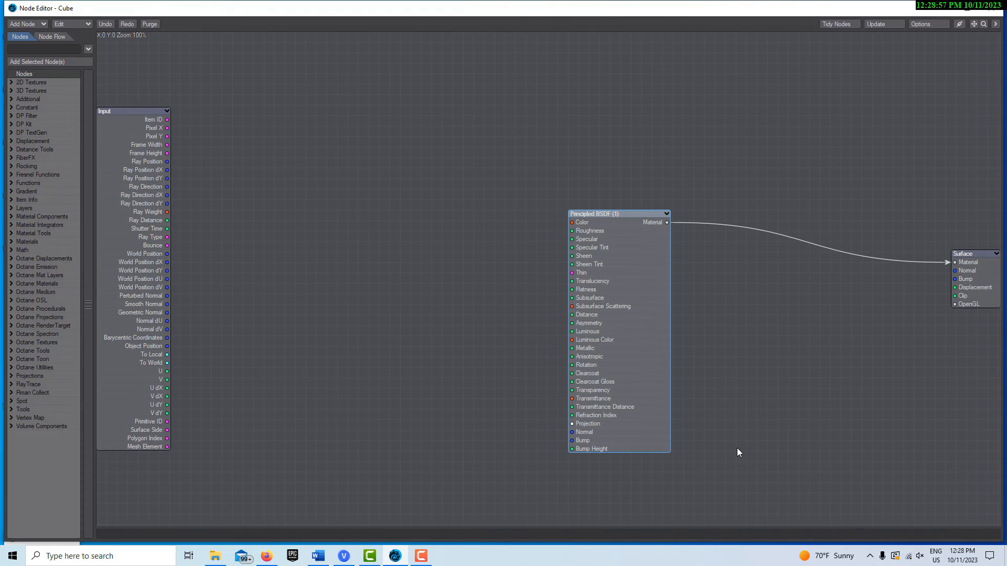
key(Delete)
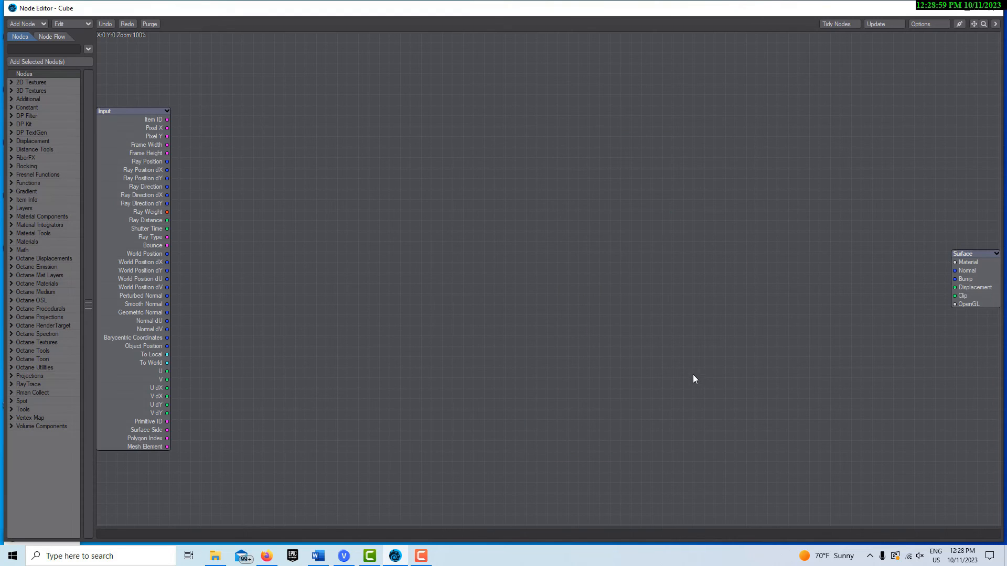
Add an Octane Universal Material node to the cube's graph and connect it to the Surface node's Material input
click(11, 284)
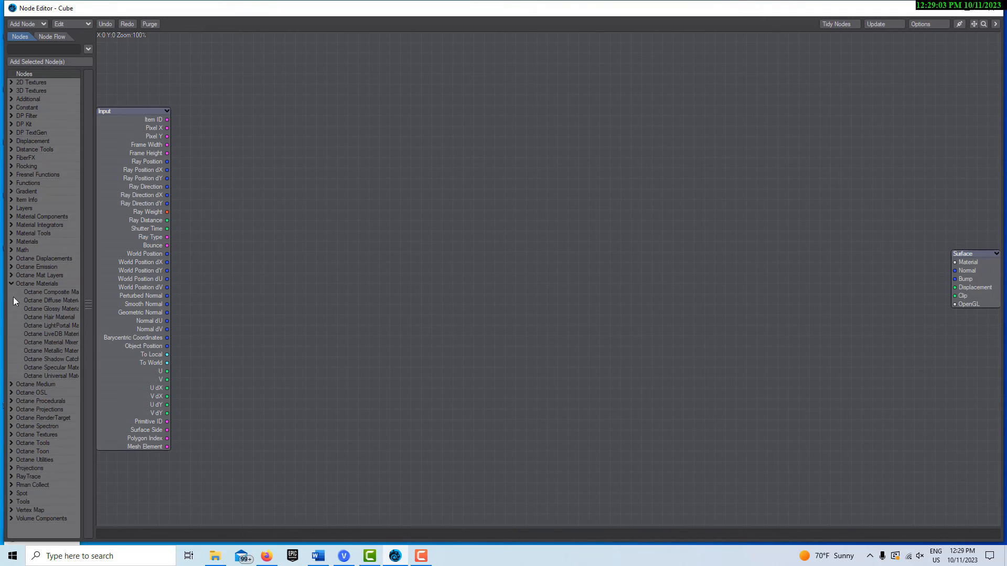
click(58, 377)
double_click(58, 376)
drag(562, 247, 720, 300)
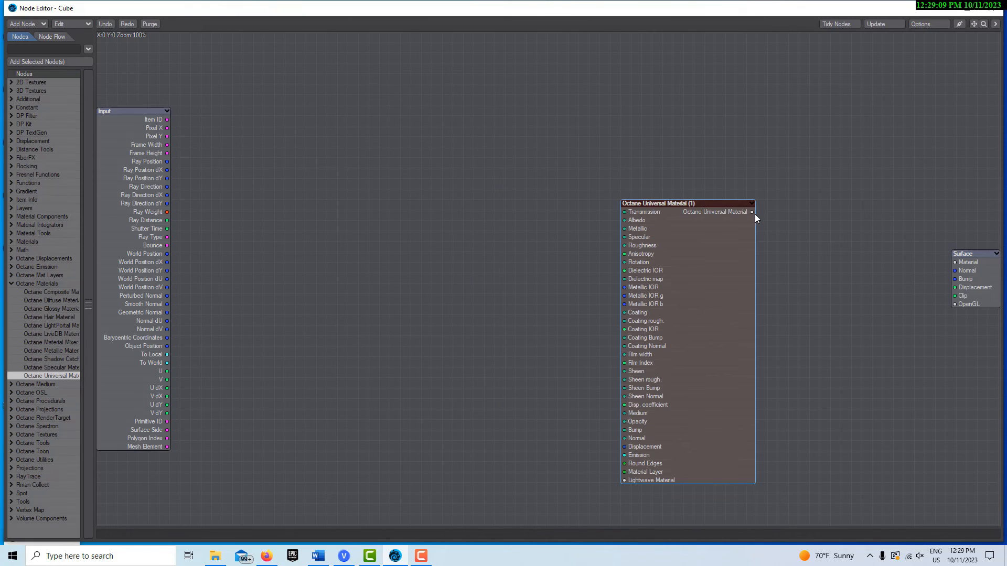
drag(752, 212, 957, 263)
Connect a new Octane Marble Texture to the universal material's Albedo and view the cube in the maximized IPR preview
click(9, 402)
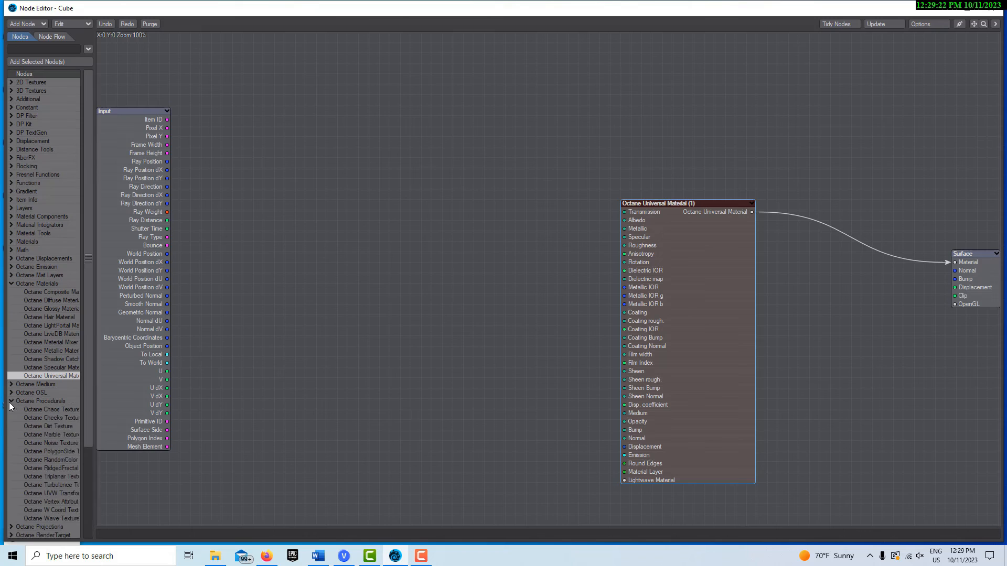
double_click(56, 435)
drag(516, 313, 504, 261)
drag(537, 222, 624, 222)
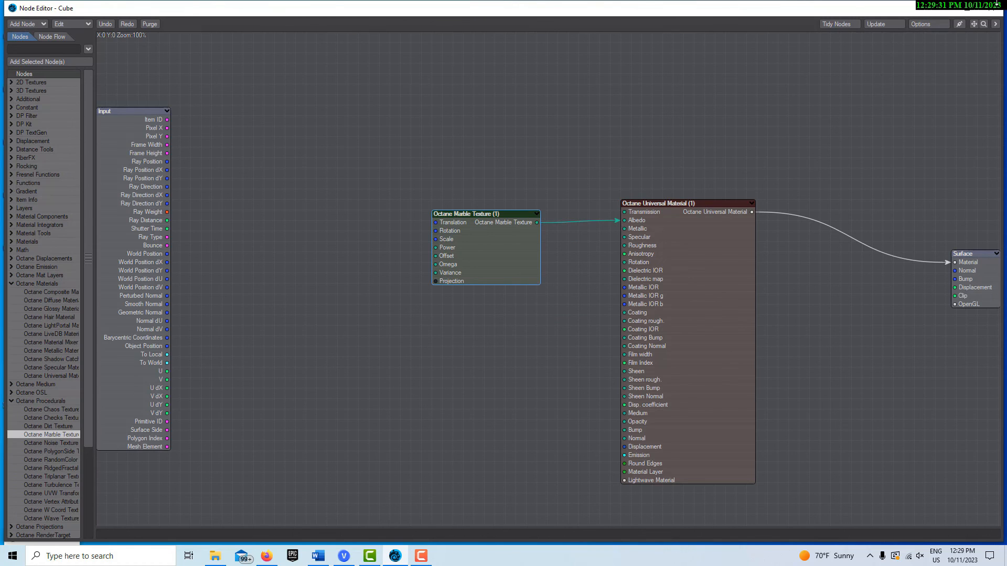
click(944, 8)
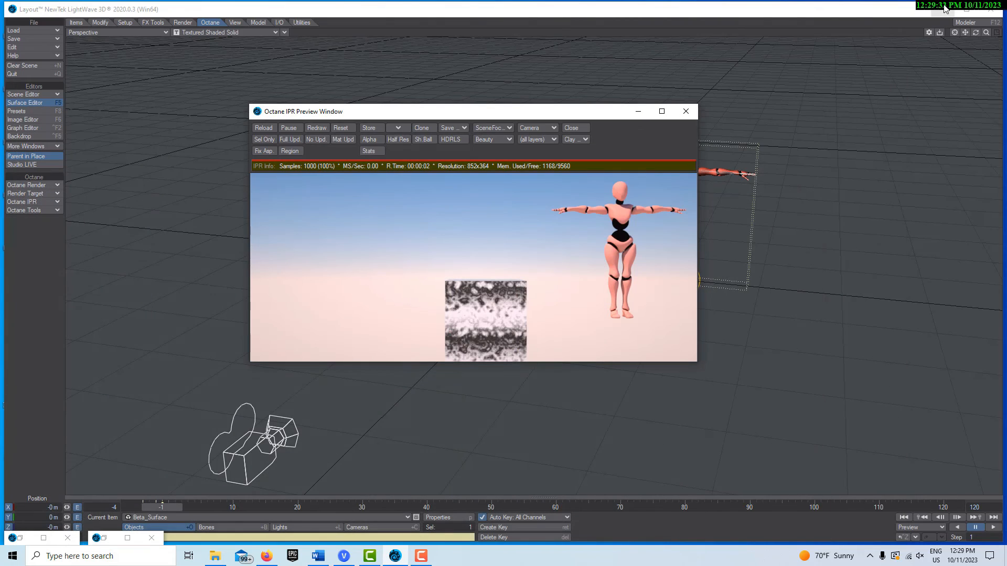
click(661, 112)
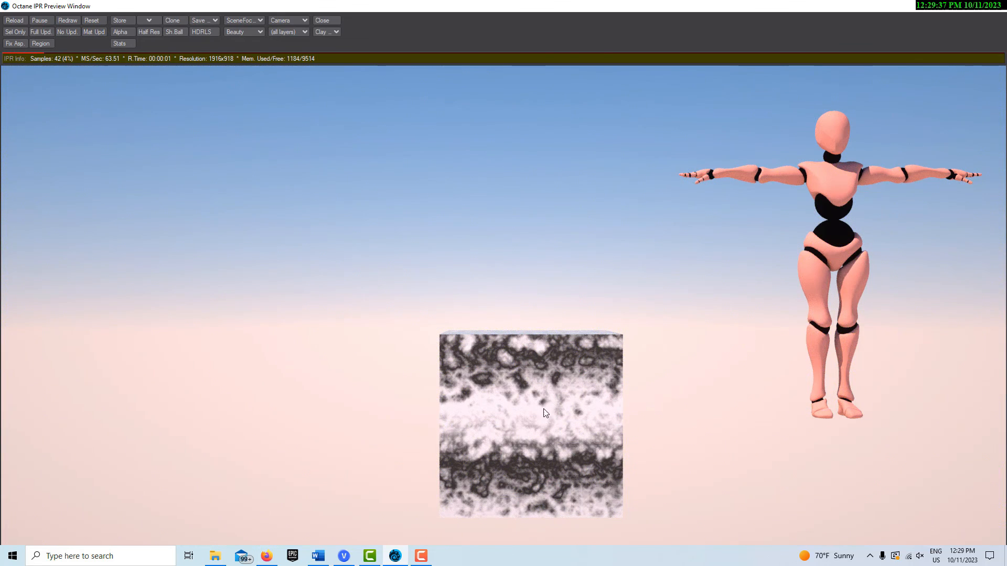